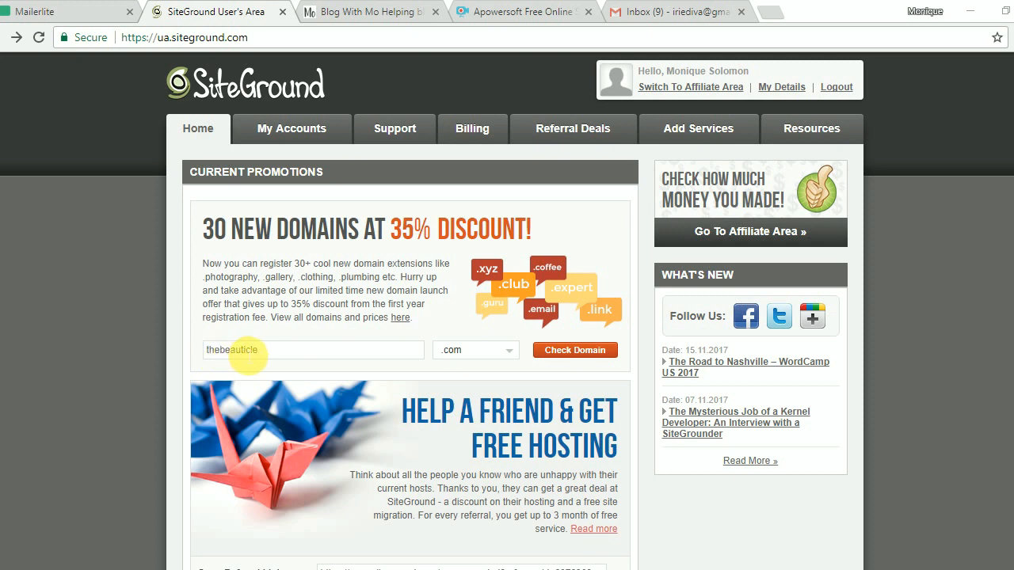
Run the domain check for thebeauticle.com, which shows it available at $14.95 for 12 months.
click(576, 349)
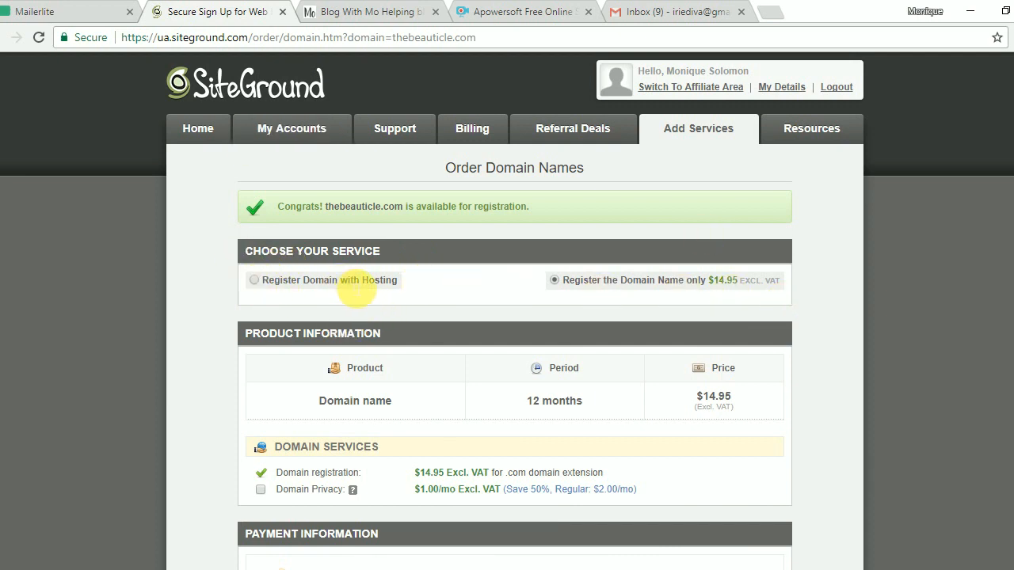
Choose domain-only registration for thebeauticle.com and accept the Terms of Service.
click(254, 281)
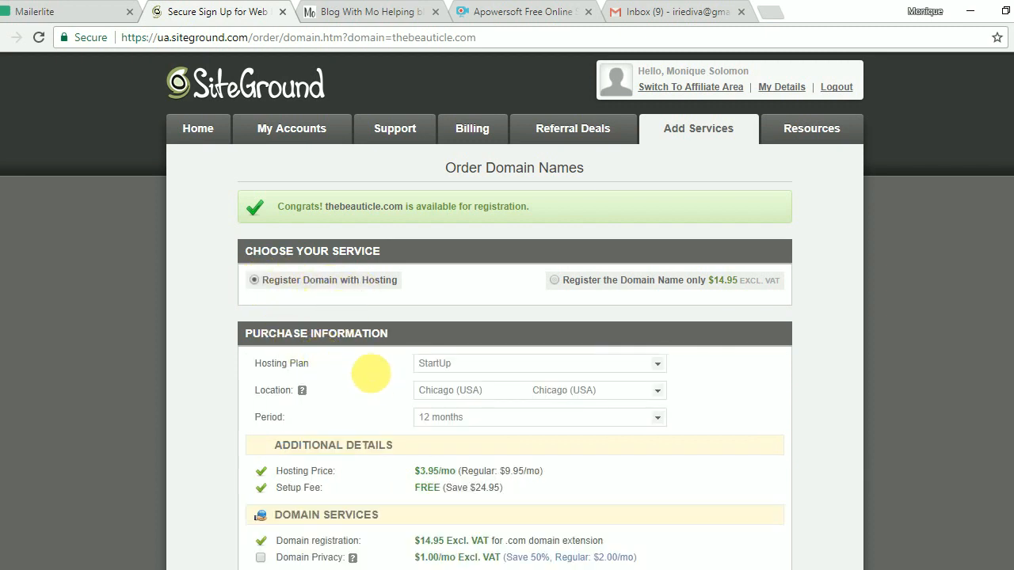
click(553, 280)
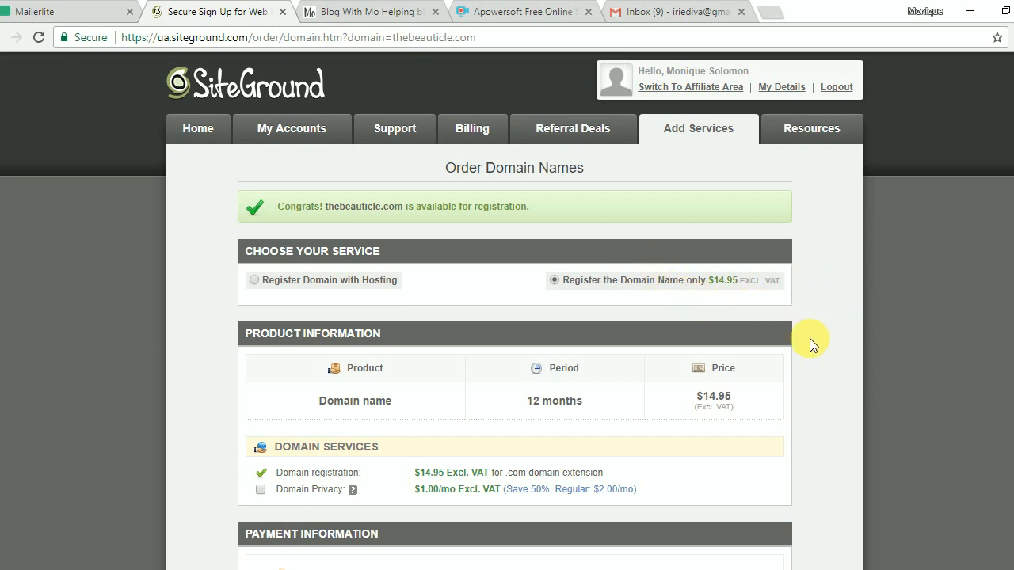
scroll(810, 345, down, 4)
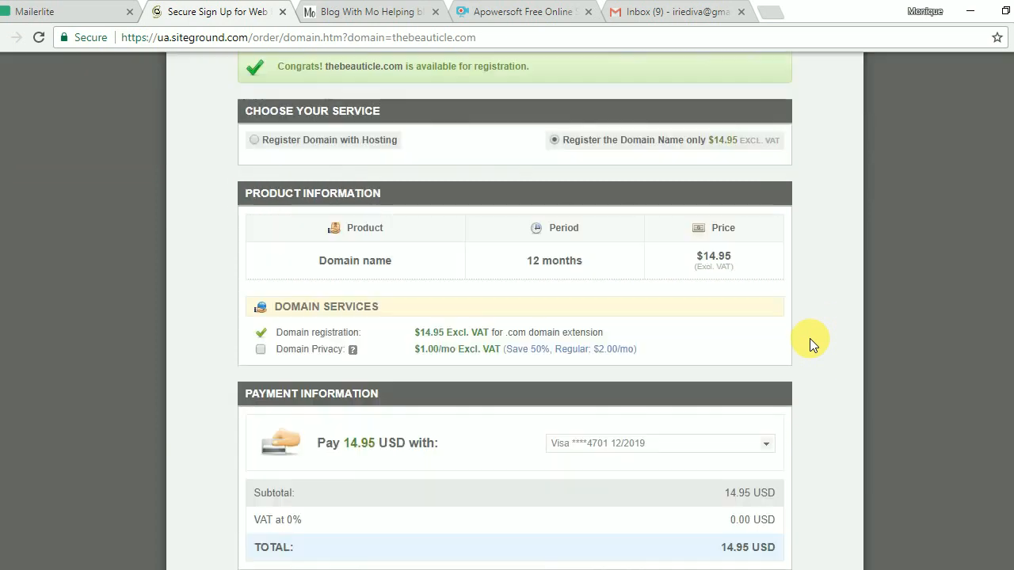
click(359, 435)
Pay for the domain, then find thebeauticle.com listed as an Active additional domain in My Accounts.
click(506, 473)
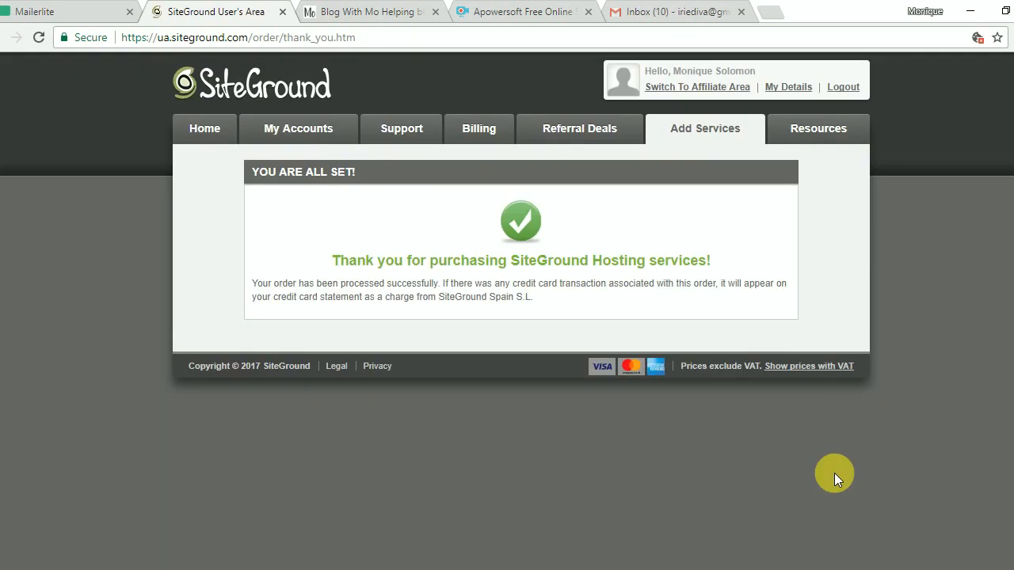
click(308, 127)
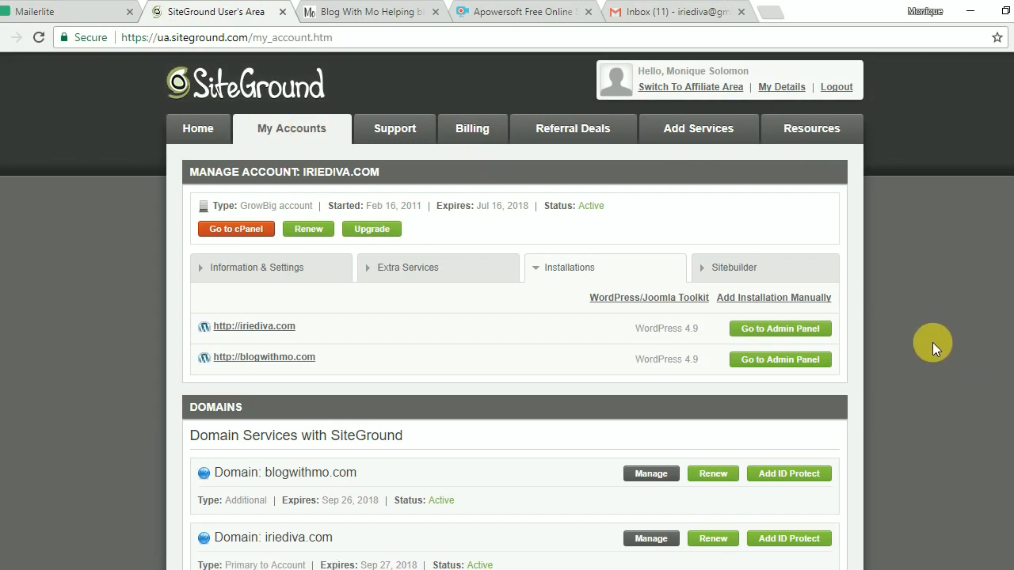
scroll(933, 342, down, 3)
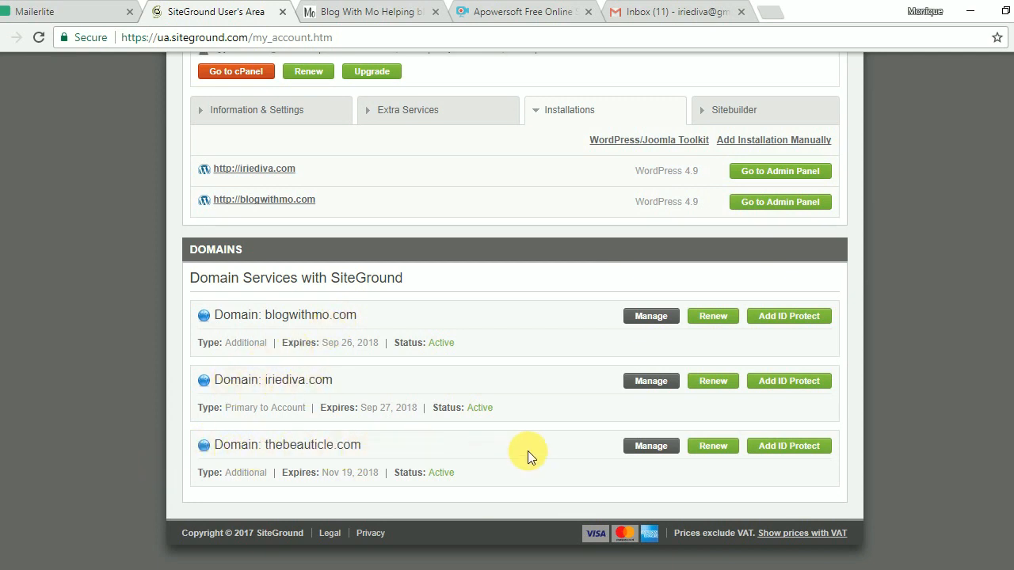
scroll(886, 460, up, 2)
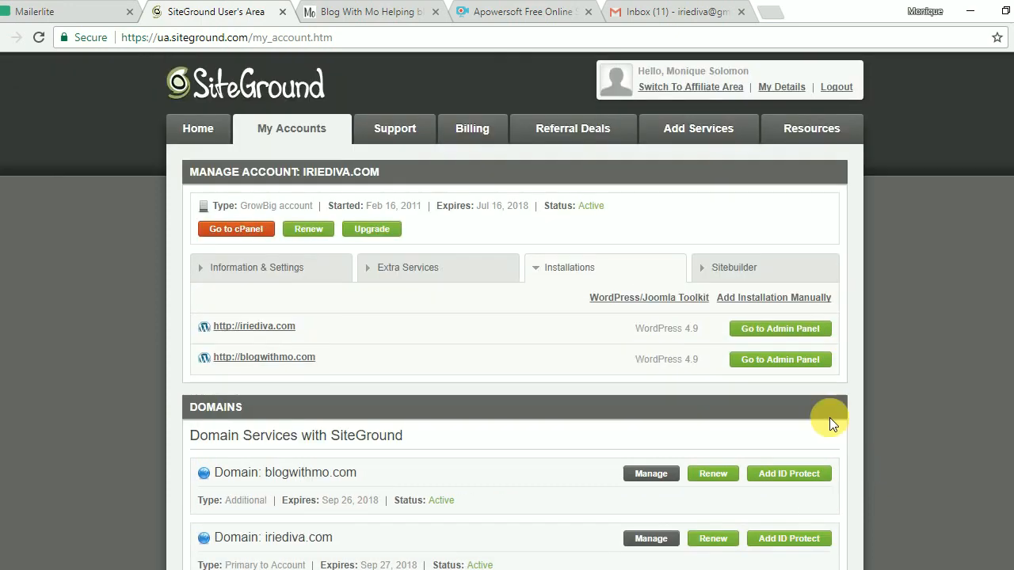
Open the hosting account's cPanel and scroll down to the Autoinstallers section.
click(237, 230)
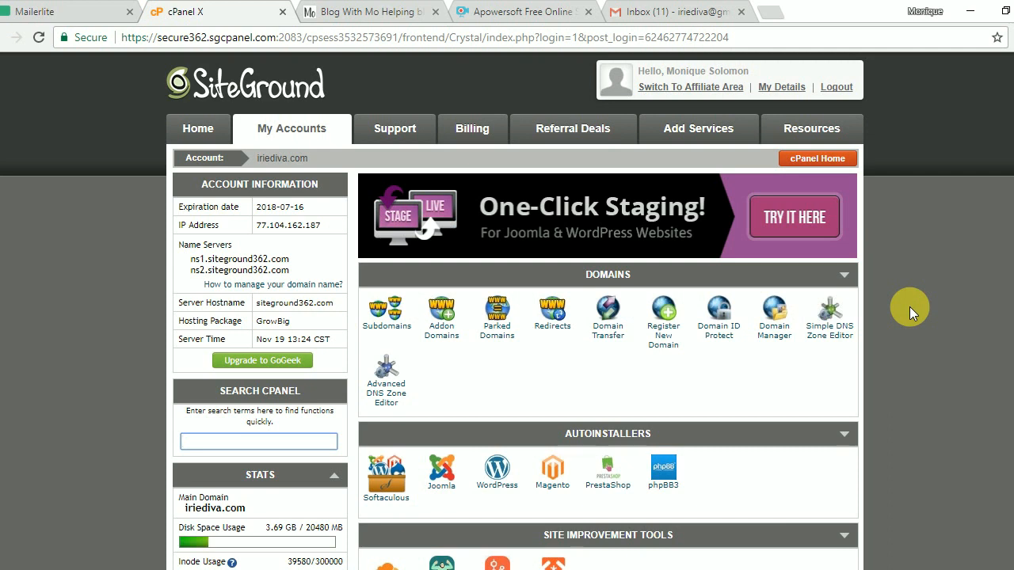
scroll(910, 306, down, 1)
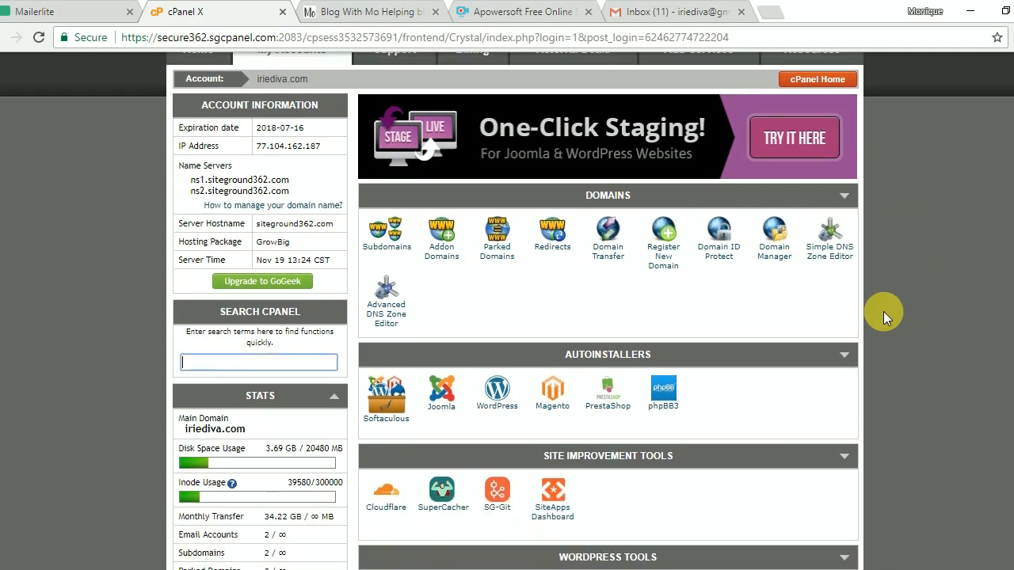
Open the Softaculous WordPress 4.9 overview and review its three current installations.
click(505, 407)
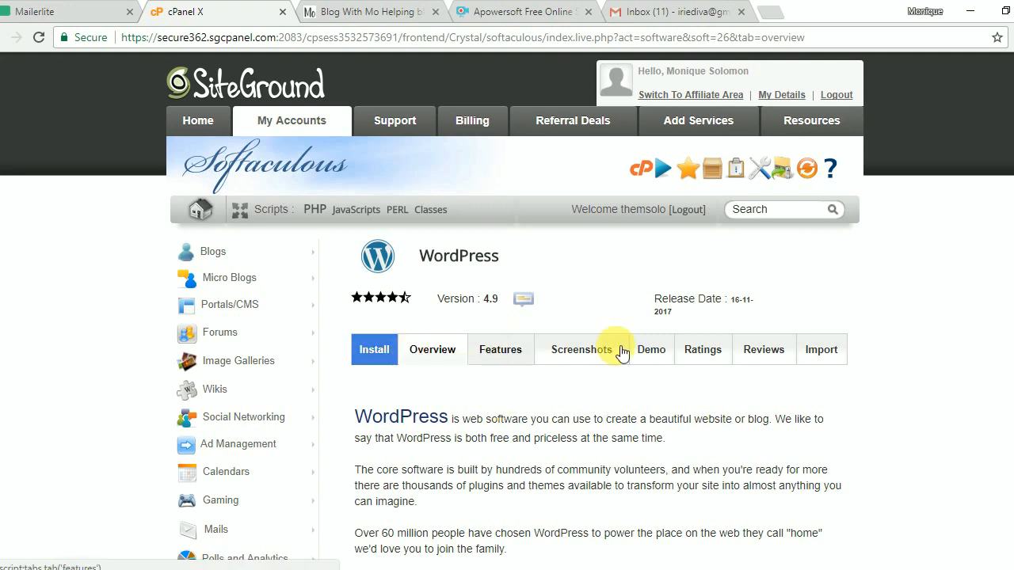
scroll(841, 360, down, 4)
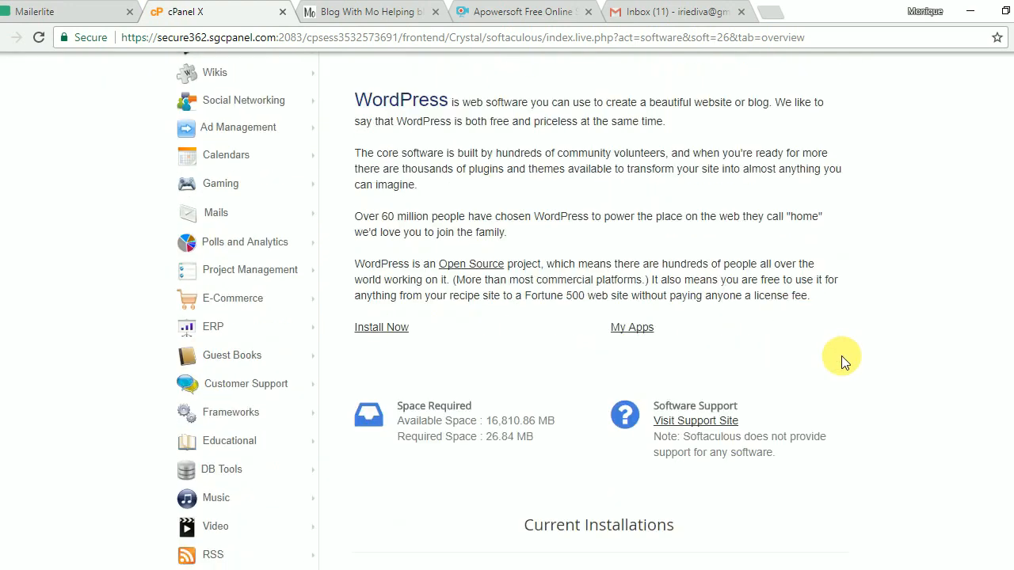
scroll(841, 361, down, 2)
scroll(841, 360, down, 2)
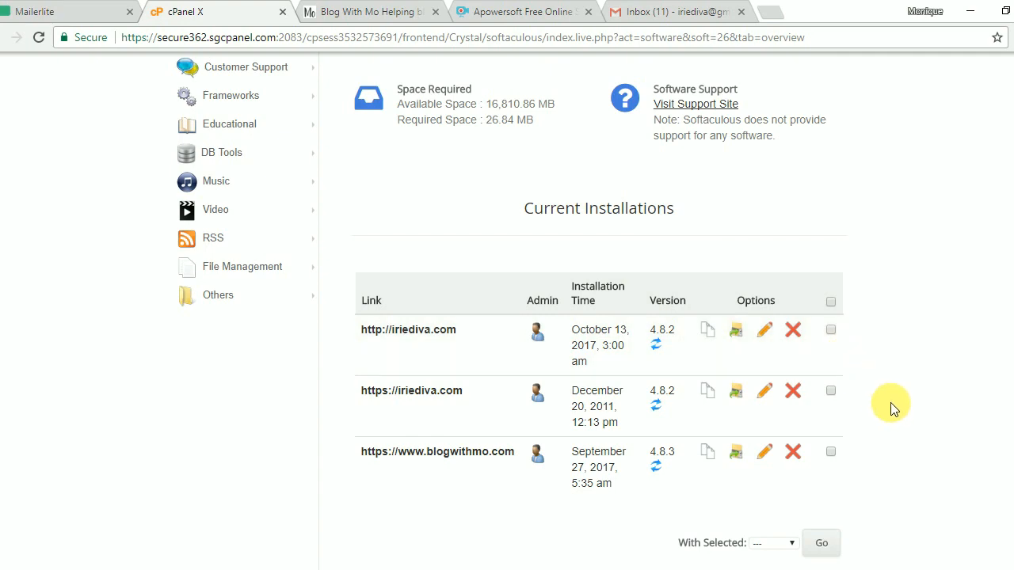
scroll(893, 410, up, 2)
scroll(895, 407, up, 5)
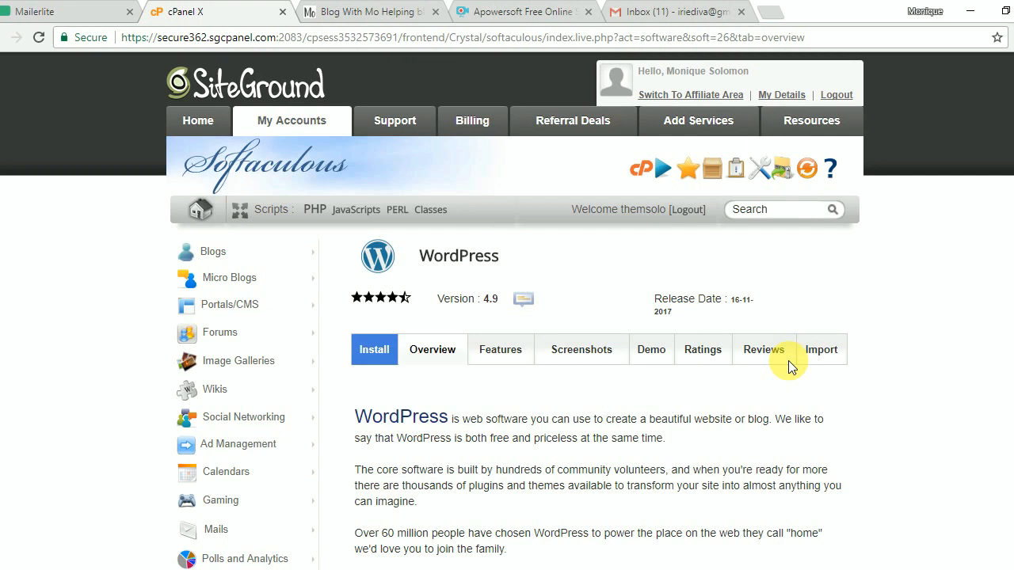
click(372, 349)
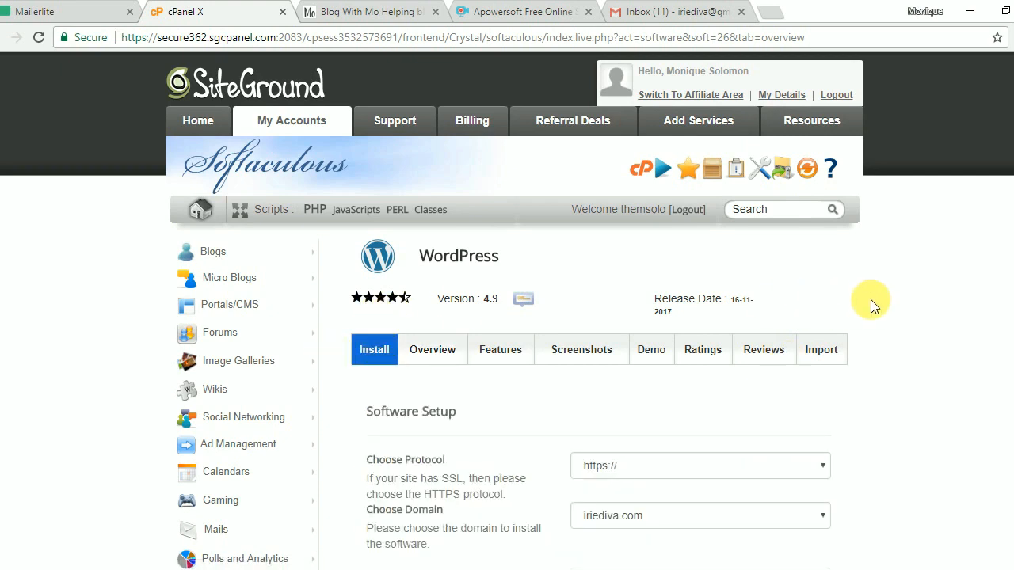
scroll(864, 302, down, 2)
click(738, 310)
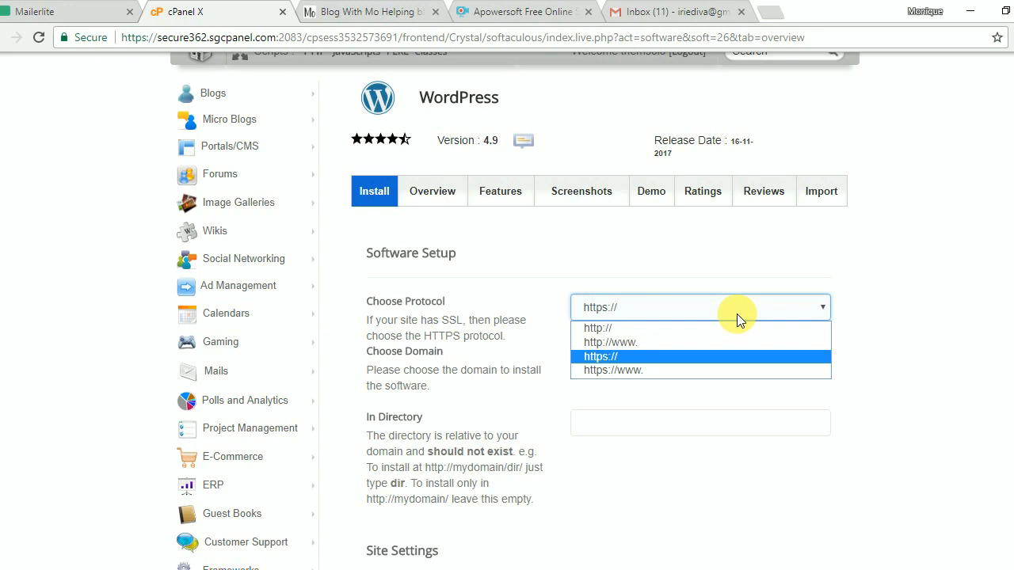
click(723, 354)
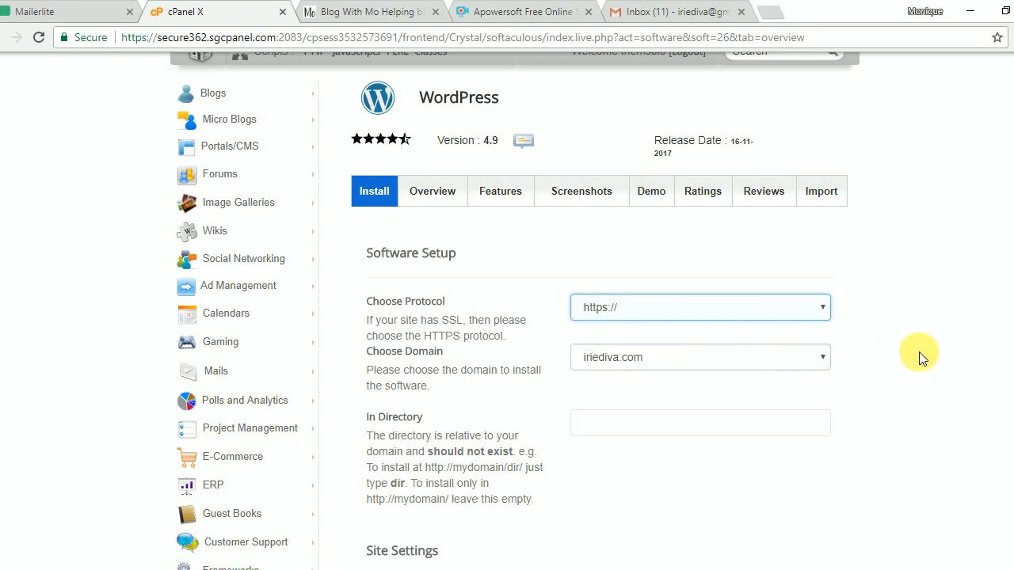
scroll(917, 351, down, 1)
click(783, 278)
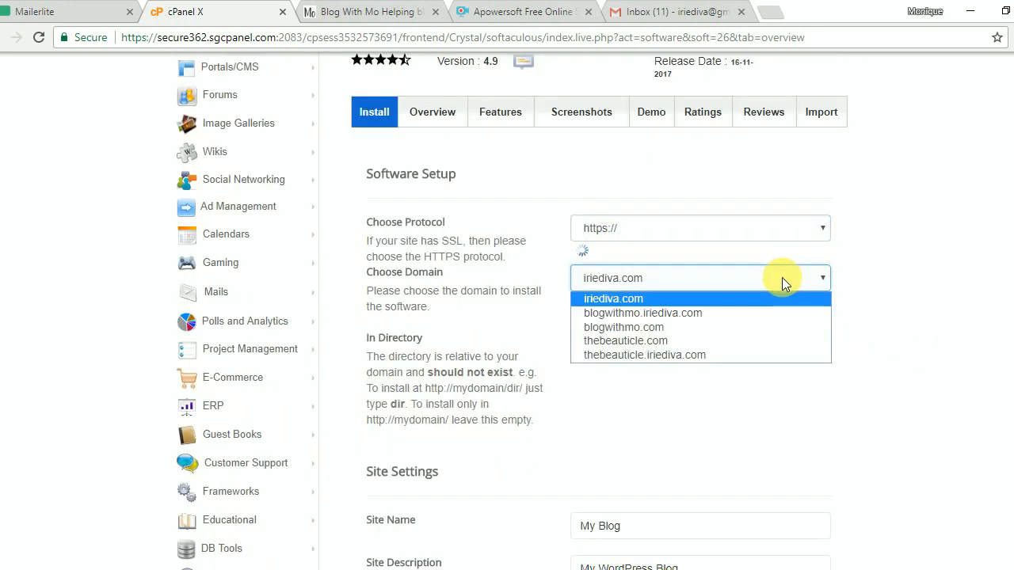
click(761, 340)
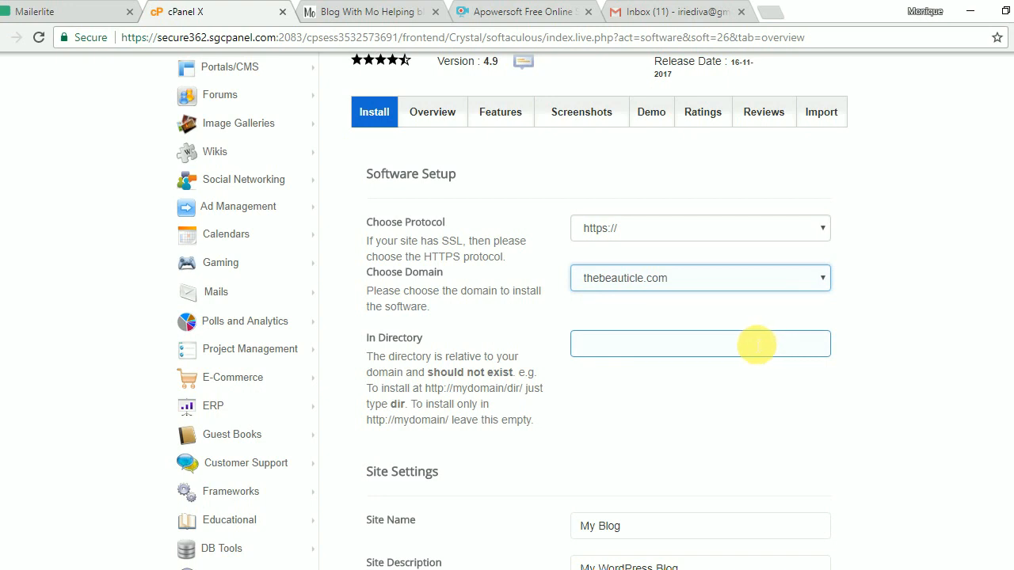
click(863, 347)
scroll(865, 348, down, 2)
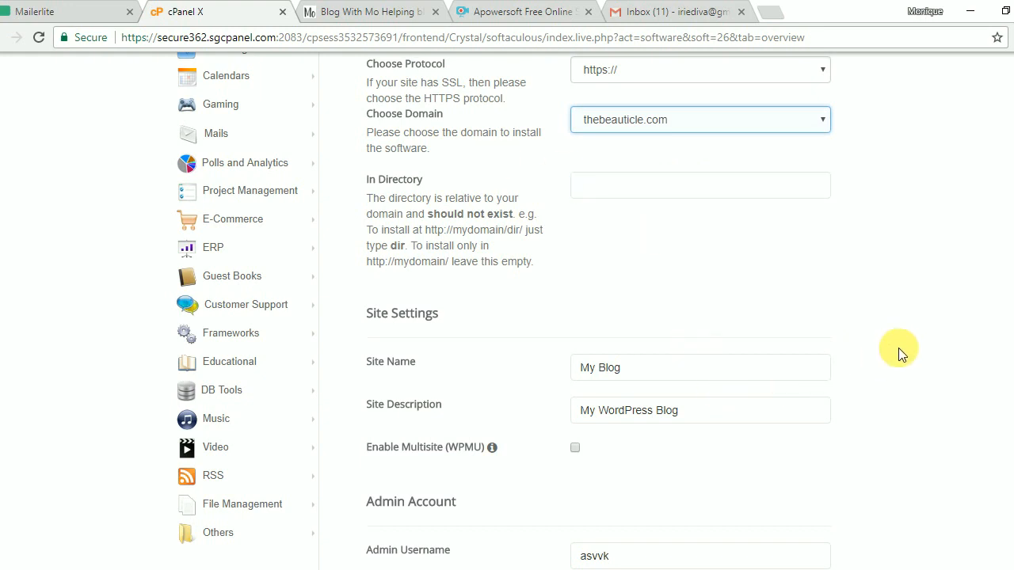
Replace the default site name with 'The Beauticle'.
scroll(905, 350, down, 2)
click(679, 209)
triple_click(678, 209)
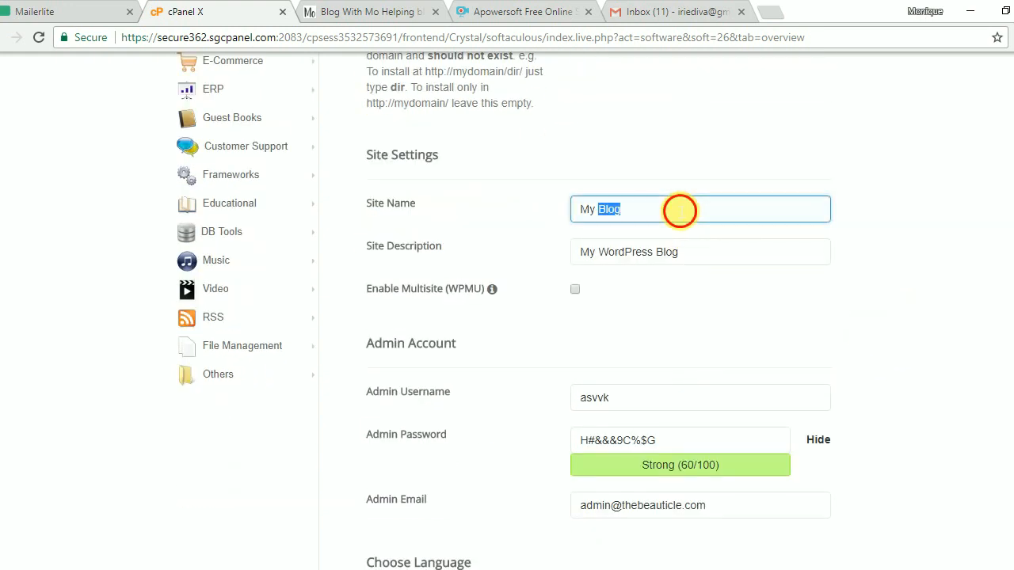
scroll(674, 209, up, 1)
text(The B)
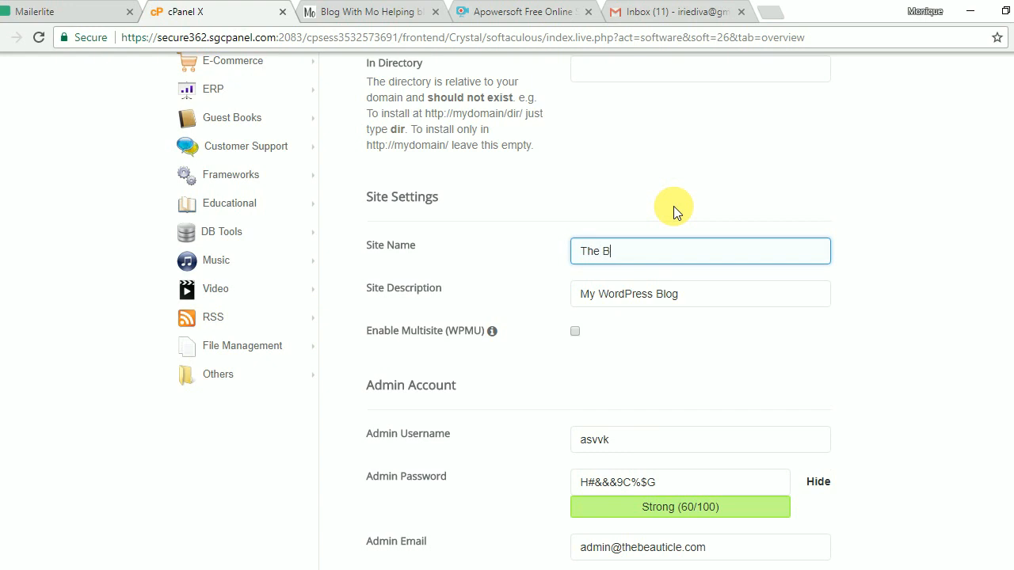
text(eauticle)
Set the site description to 'The Best in Beauty Online' and review the remaining sections.
click(646, 294)
triple_click(648, 299)
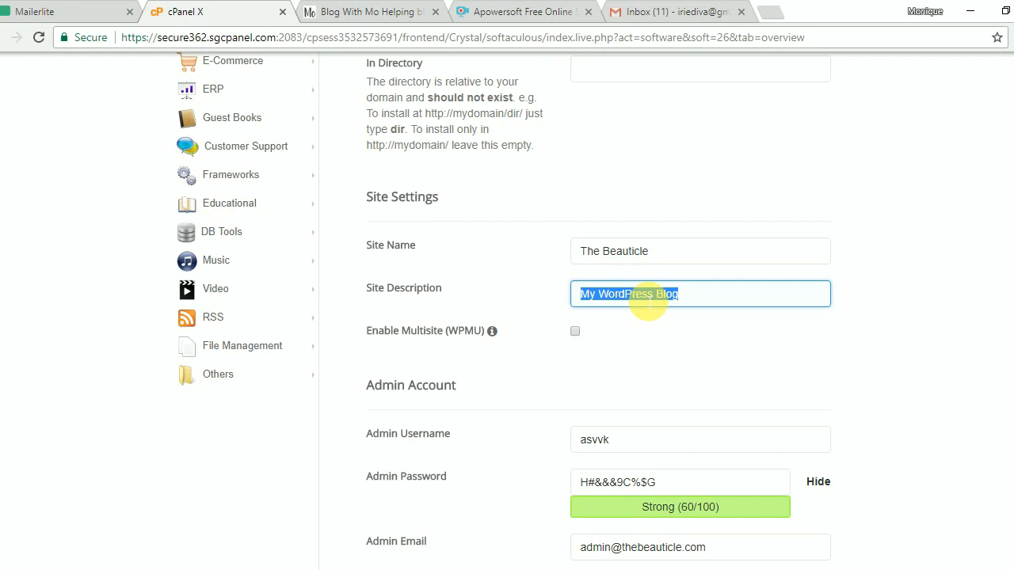
text(The)
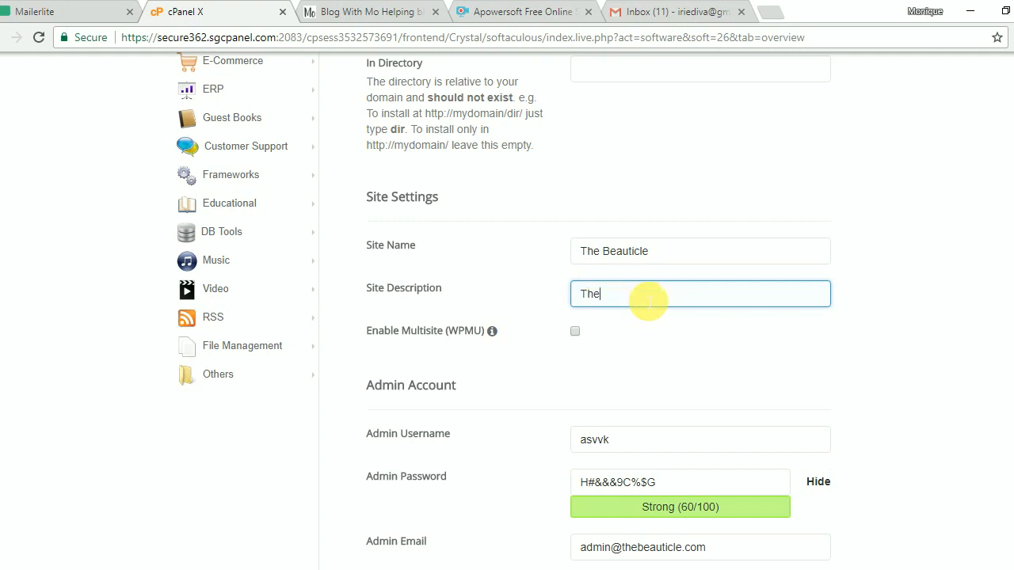
text( Best in Beauty)
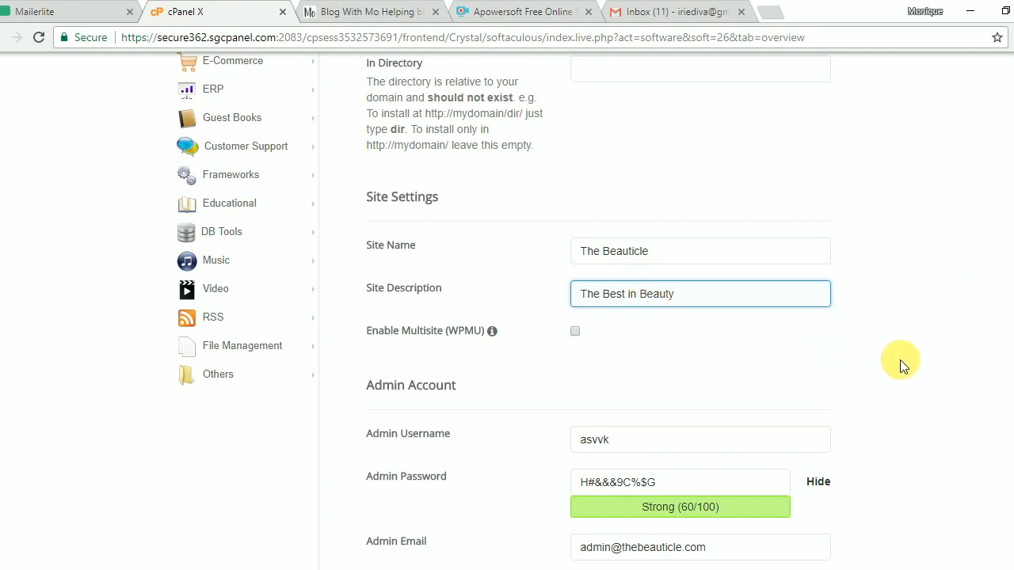
scroll(900, 361, down, 1)
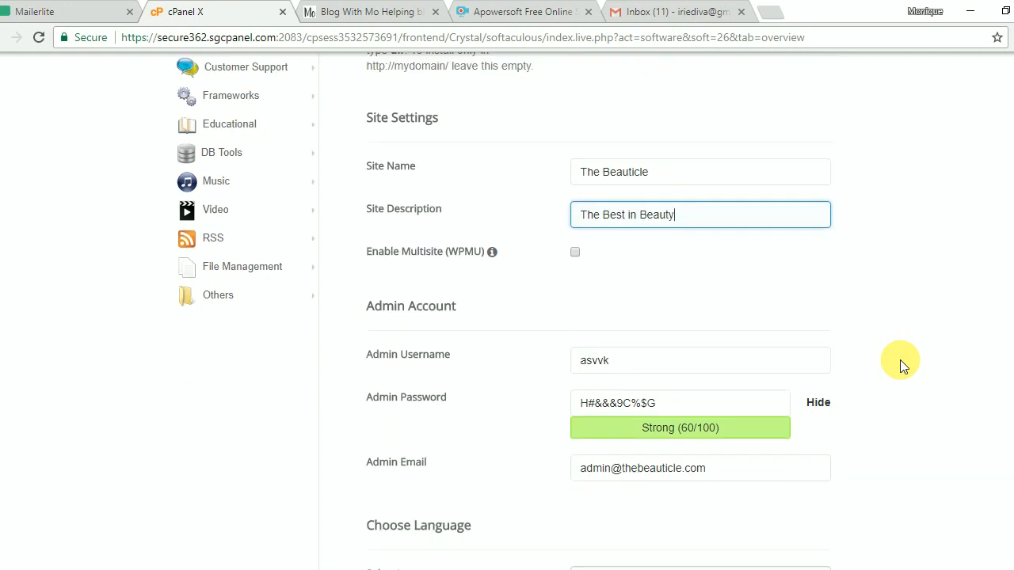
text(Online)
scroll(912, 362, down, 2)
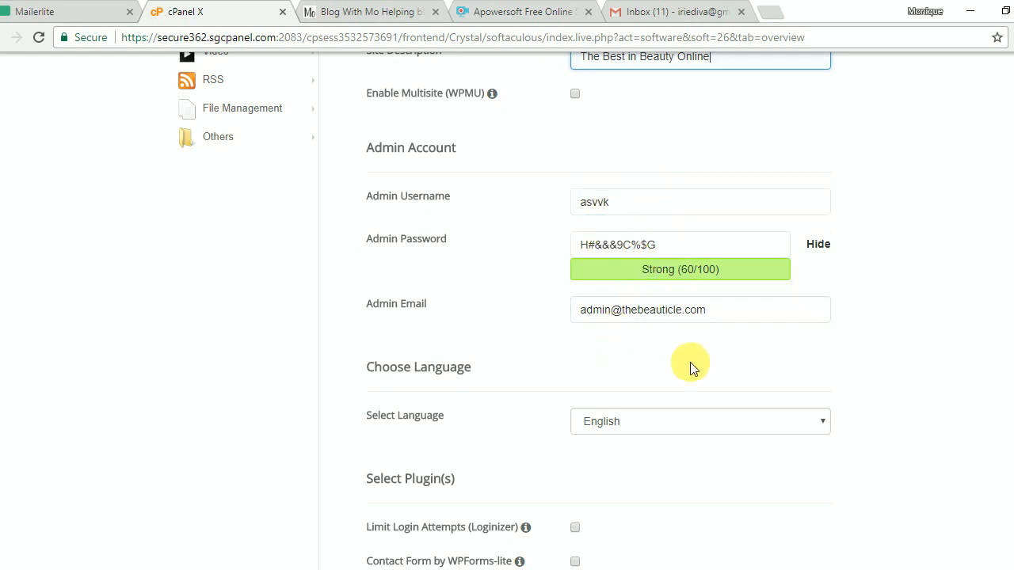
scroll(894, 341, down, 2)
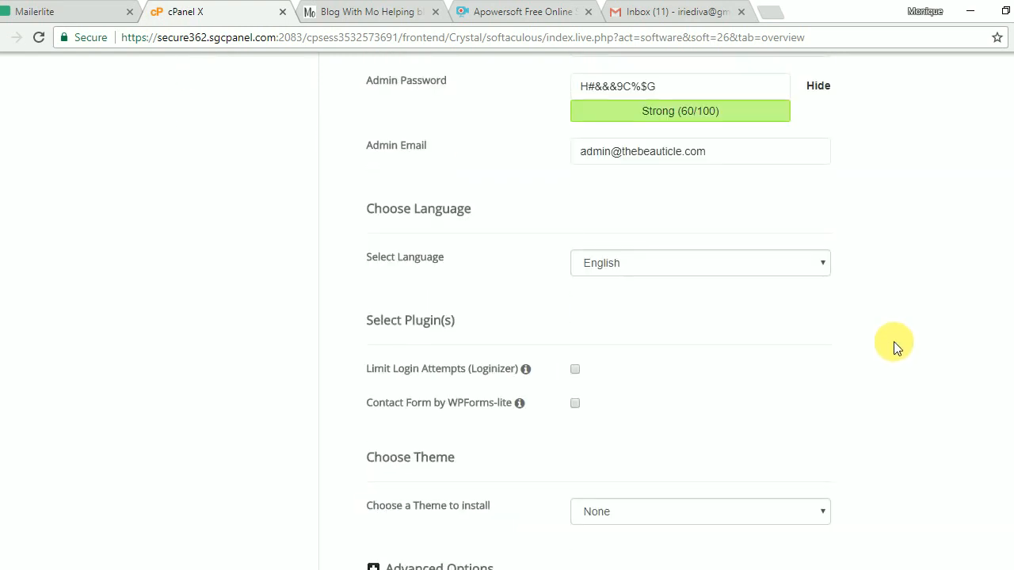
scroll(894, 341, down, 2)
scroll(893, 342, up, 4)
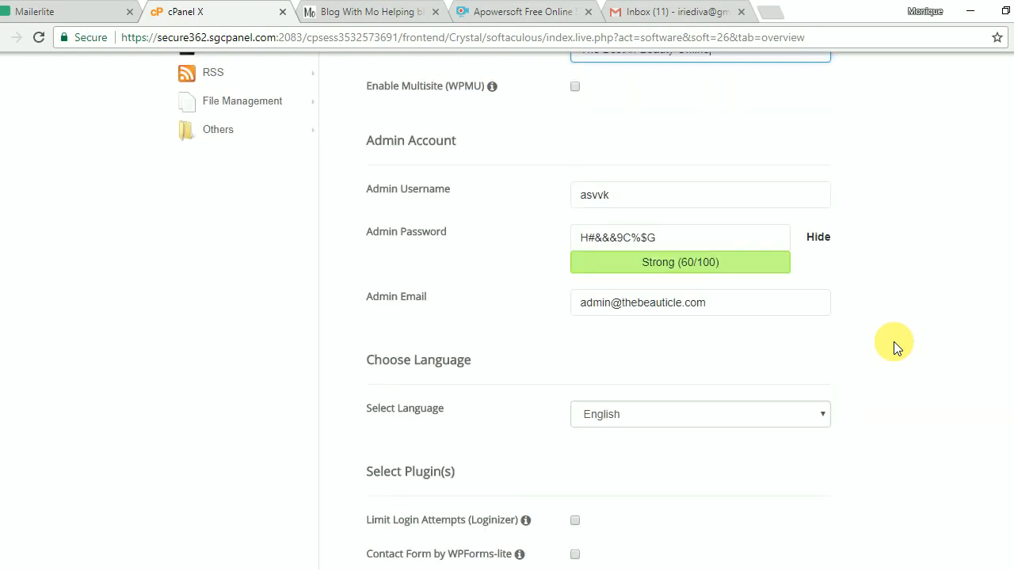
Replace the admin e-mail's name part and the admin username with the user's own.
double_click(595, 309)
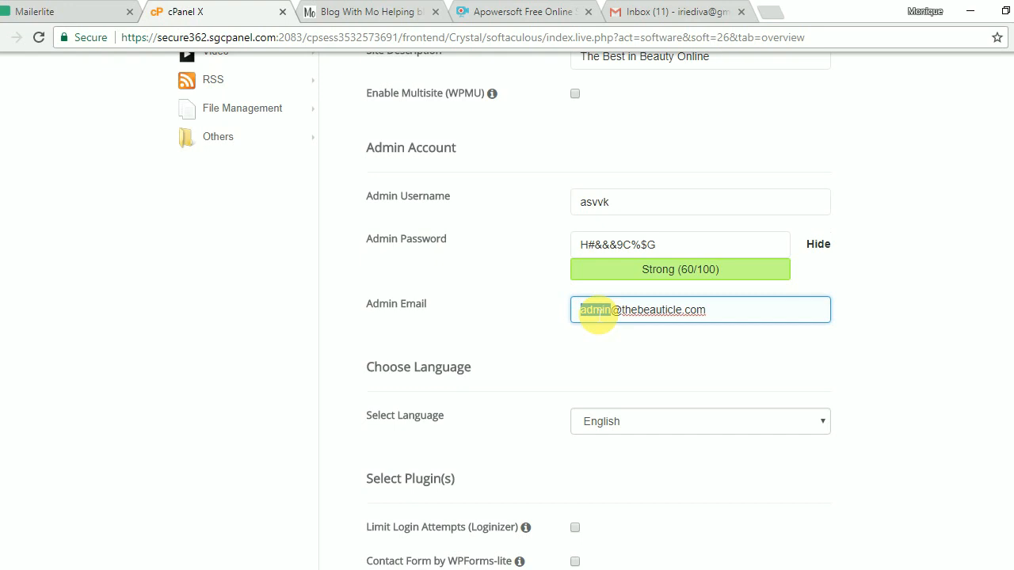
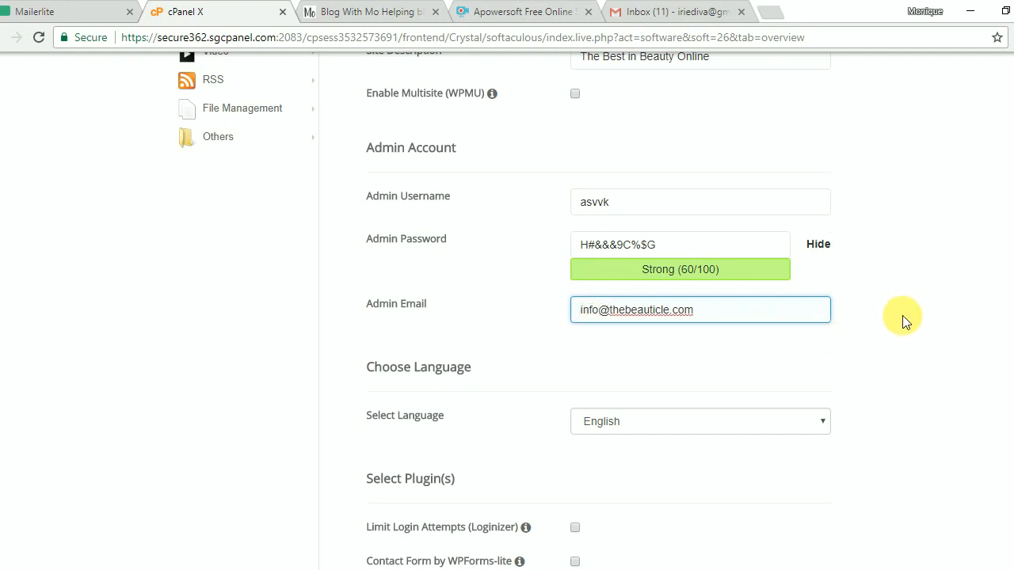
scroll(899, 312, down, 2)
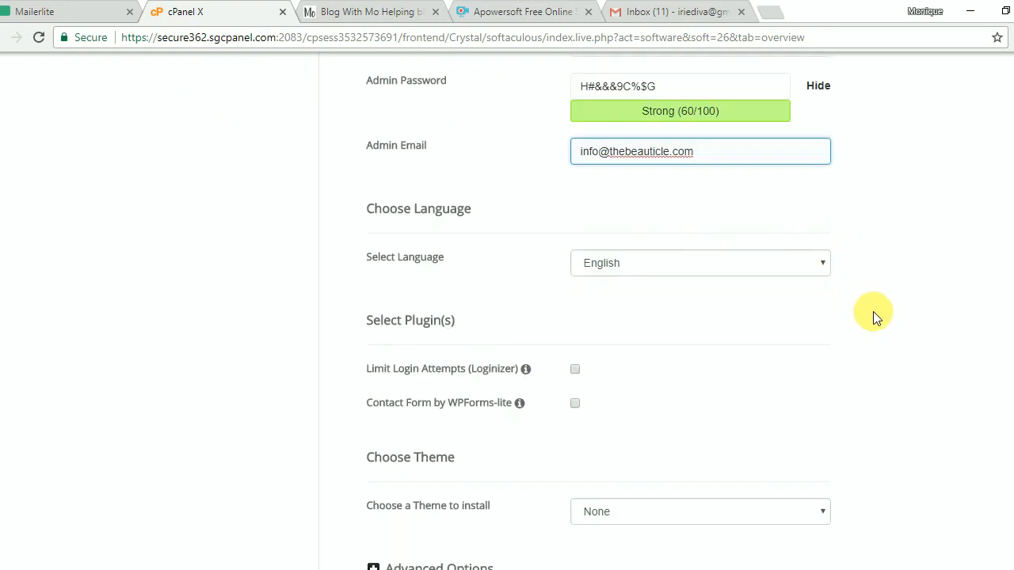
scroll(879, 311, up, 1)
double_click(624, 129)
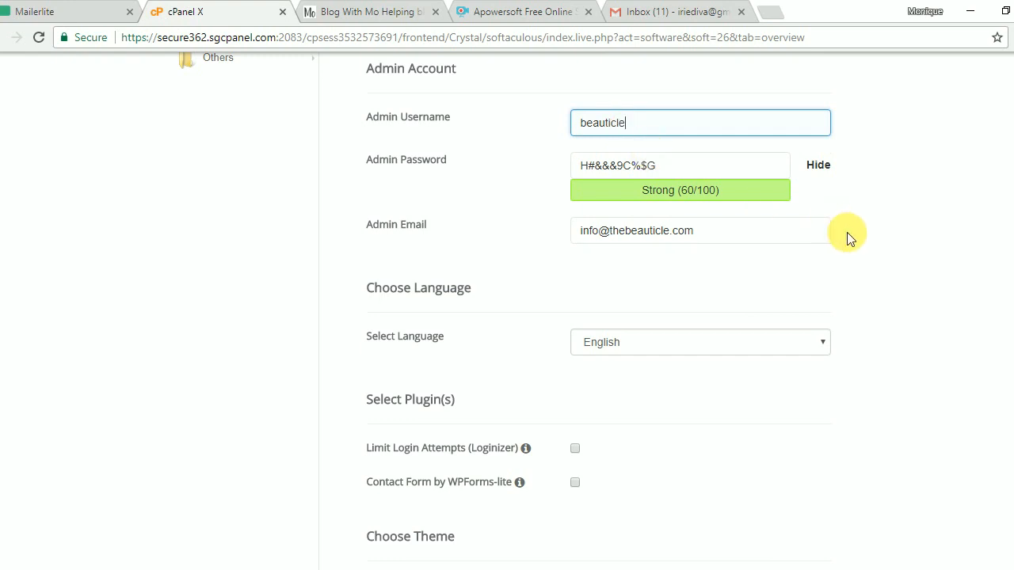
Mask the admin password and replace it with a new Strong-rated password.
scroll(850, 238, down, 1)
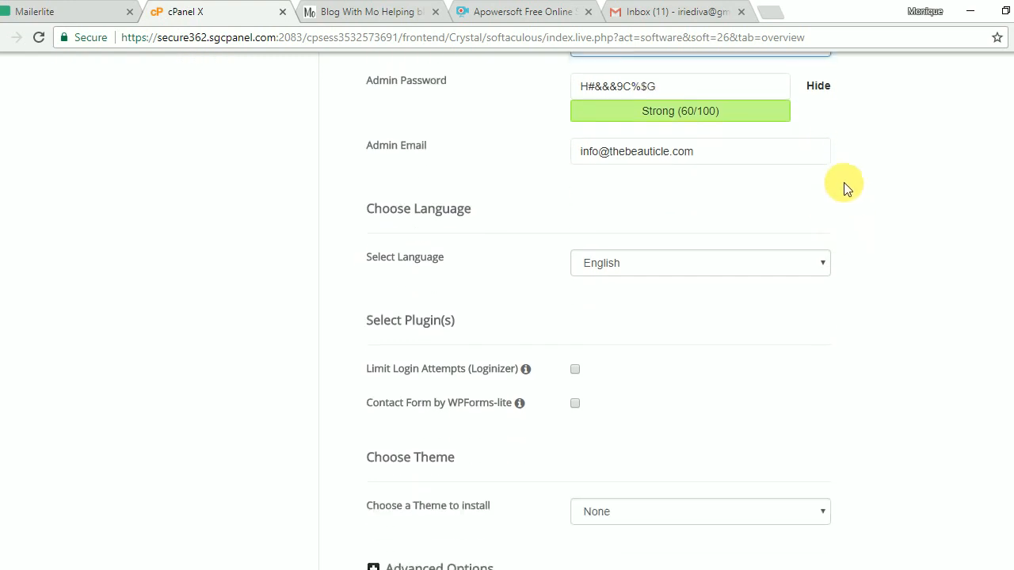
click(829, 93)
scroll(894, 227, up, 1)
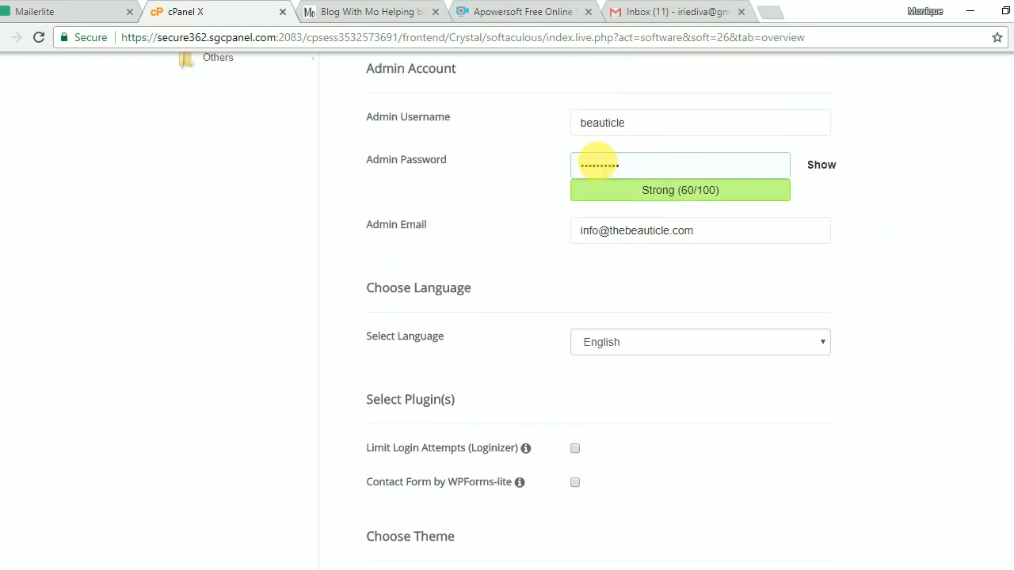
click(631, 168)
double_click(630, 168)
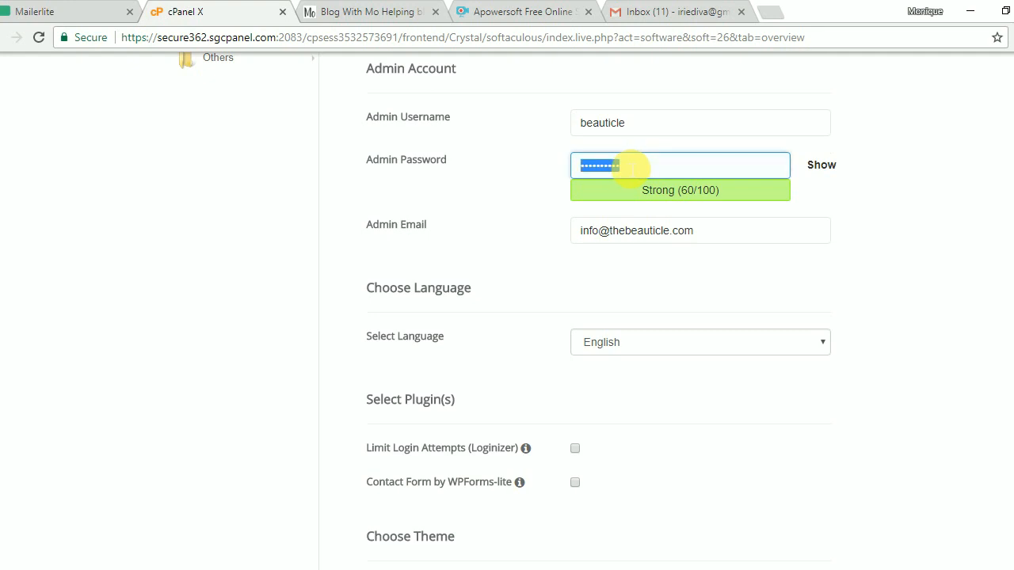
text(•••••••••••)
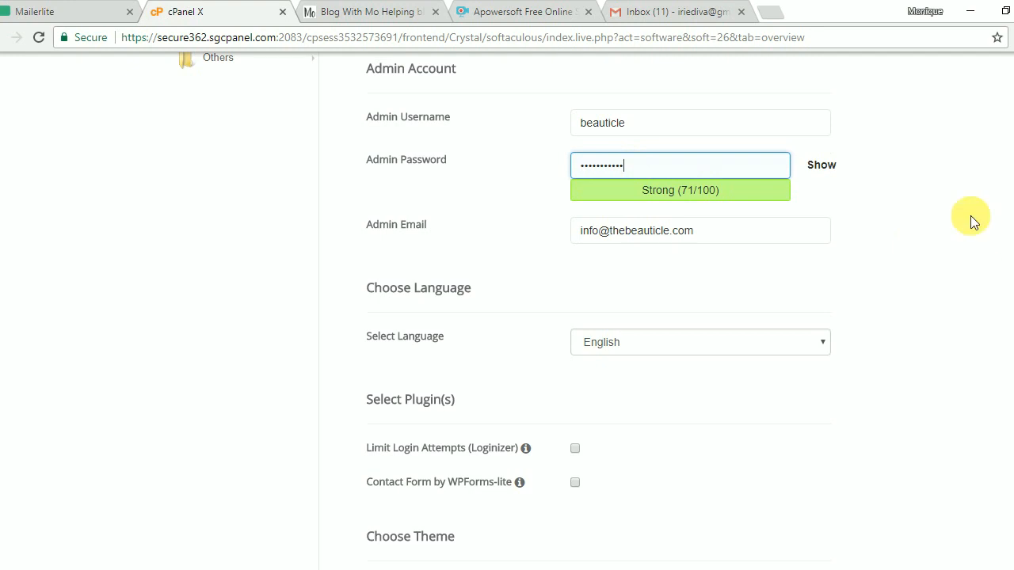
scroll(908, 223, down, 3)
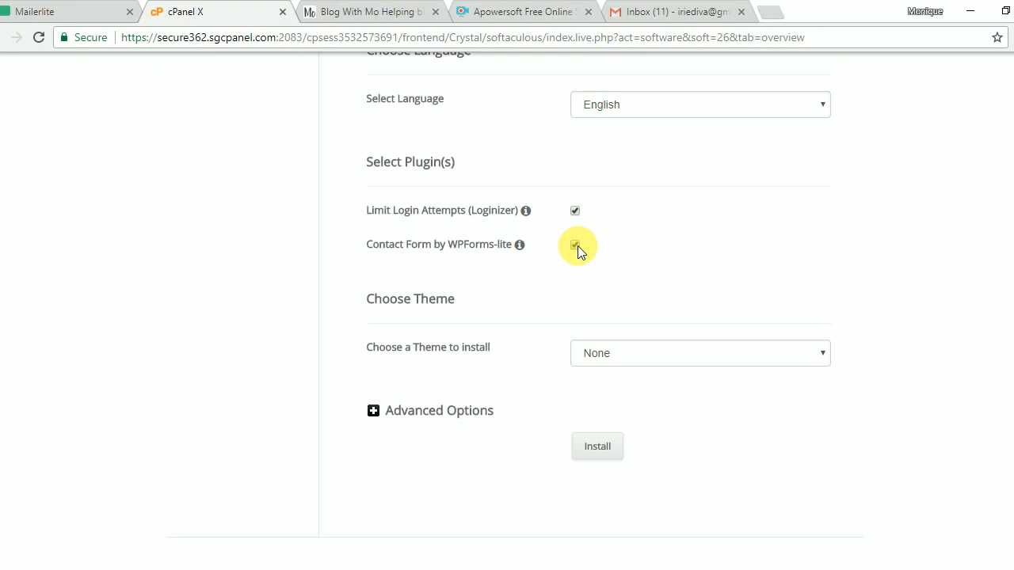
Leave Choose a Theme at None and launch the WordPress installation.
mouse_move(528, 215)
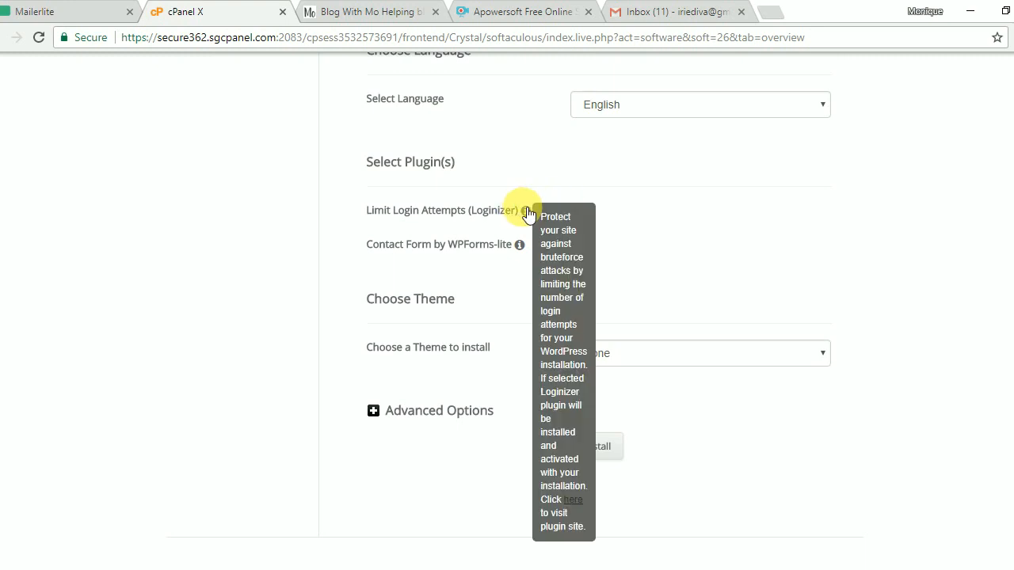
scroll(634, 237, down, 2)
click(722, 256)
click(722, 256)
click(602, 351)
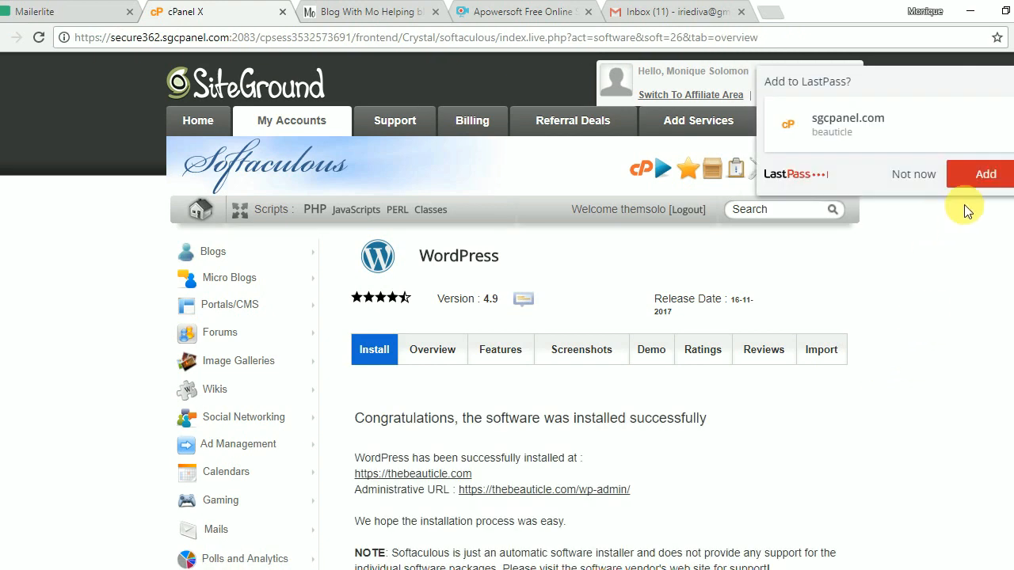
Dismiss the LastPass save prompt and follow the wp-admin Administrative URL, reaching a privacy warning.
click(917, 175)
scroll(915, 392, down, 2)
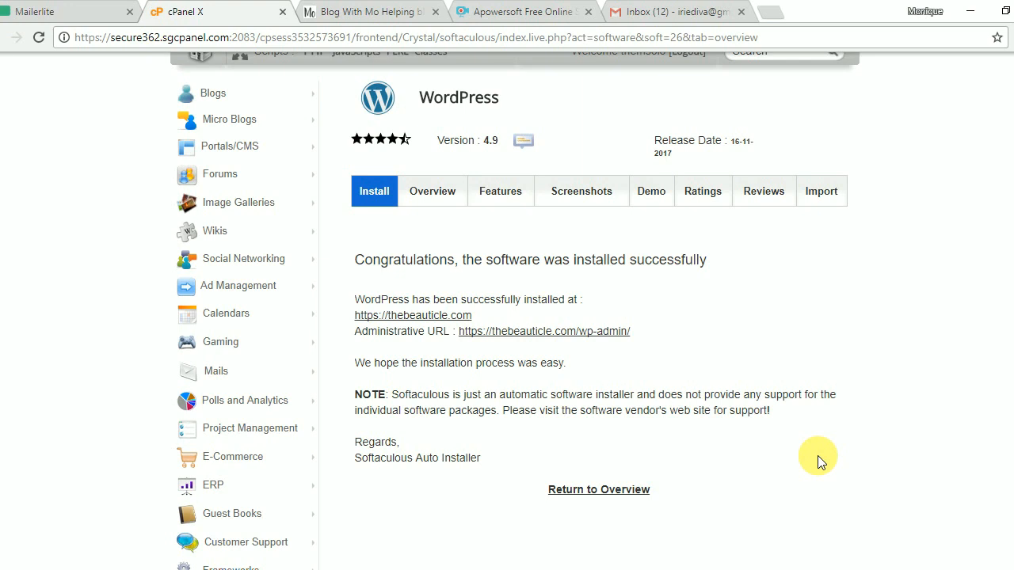
click(550, 332)
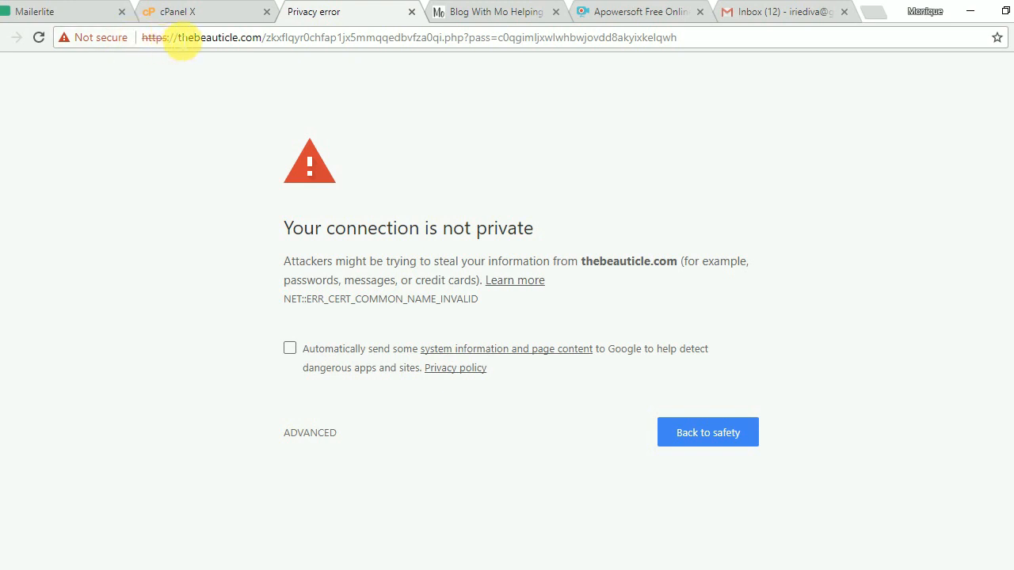
Return to the cPanel home and look through its Files, Databases and Backups Manager tools.
click(238, 12)
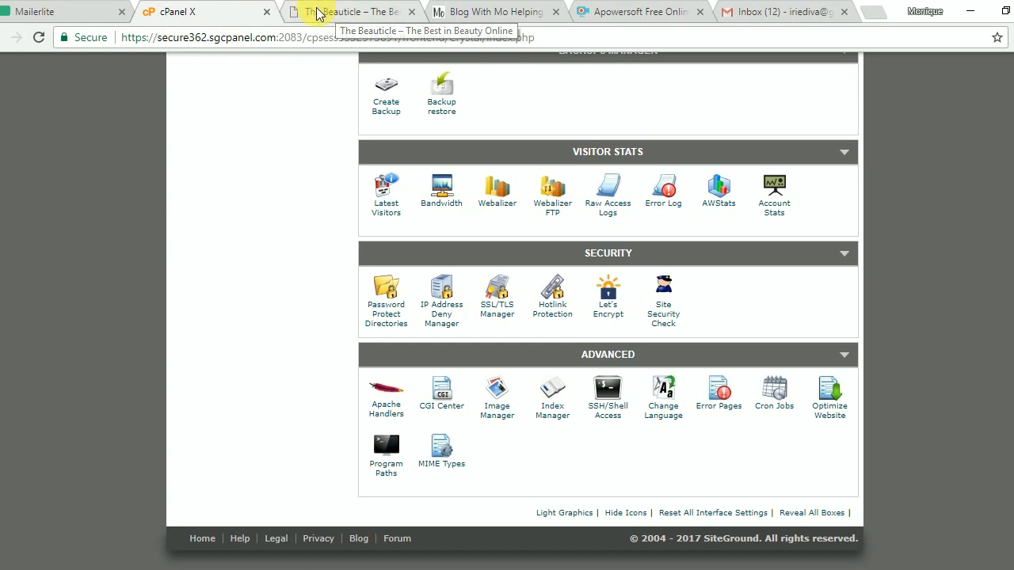
scroll(933, 321, up, 20)
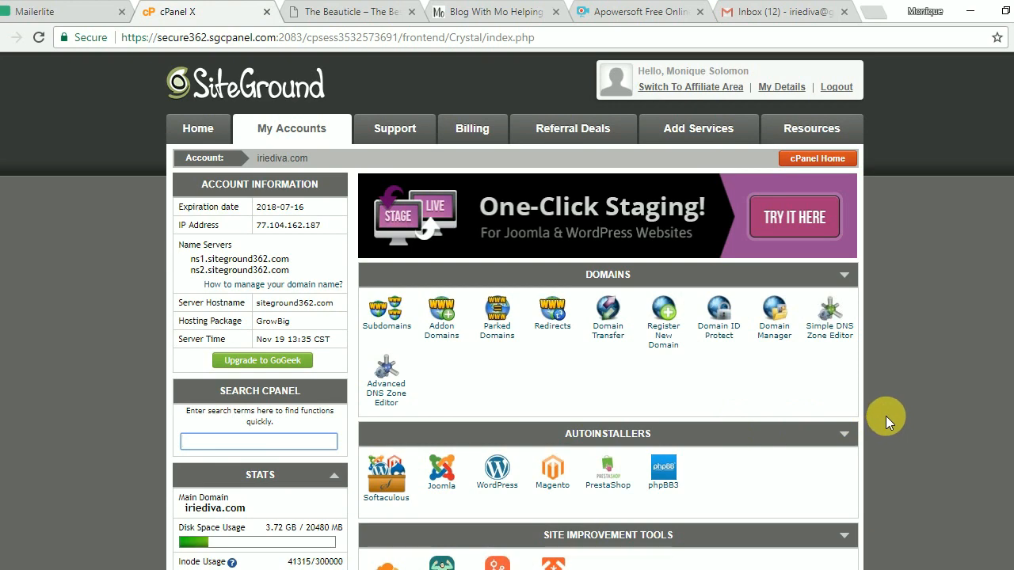
scroll(885, 415, down, 2)
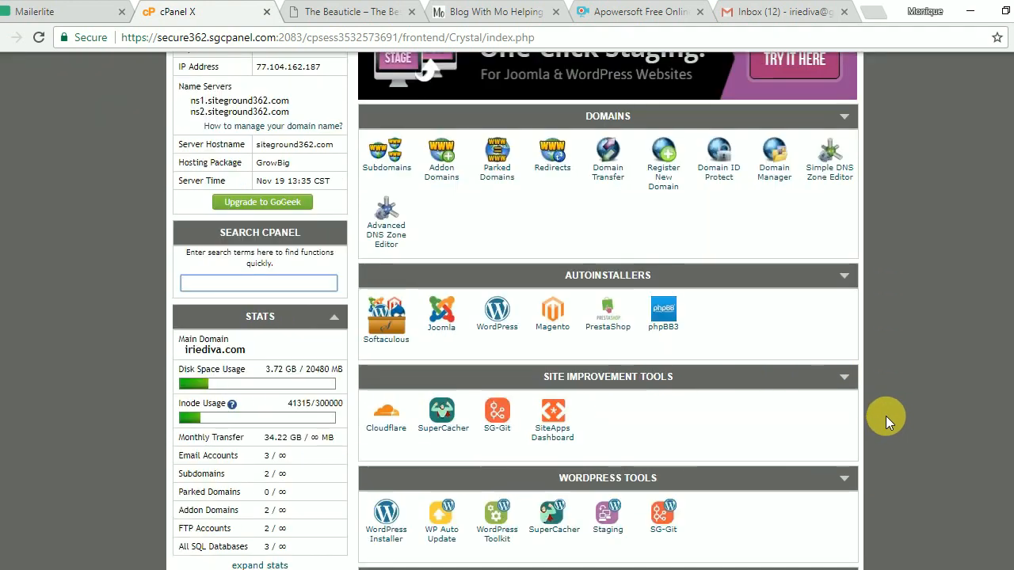
scroll(886, 415, down, 2)
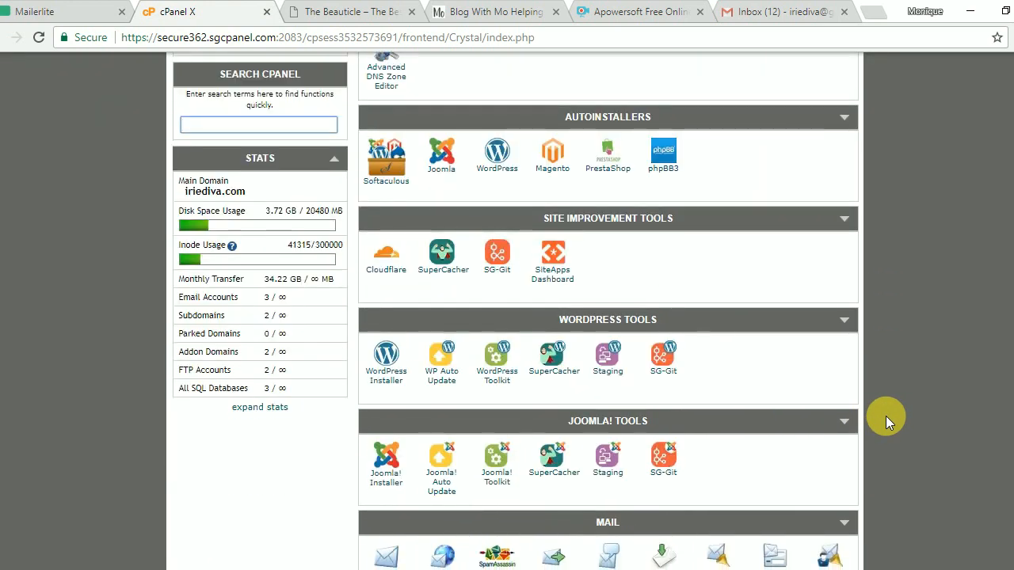
scroll(885, 416, down, 8)
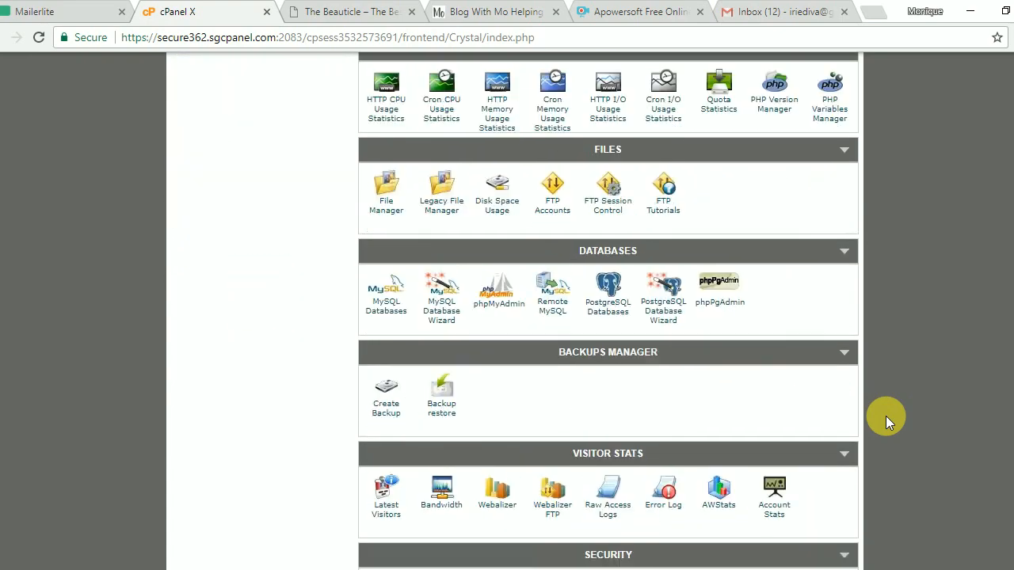
scroll(885, 416, down, 3)
scroll(886, 416, up, 4)
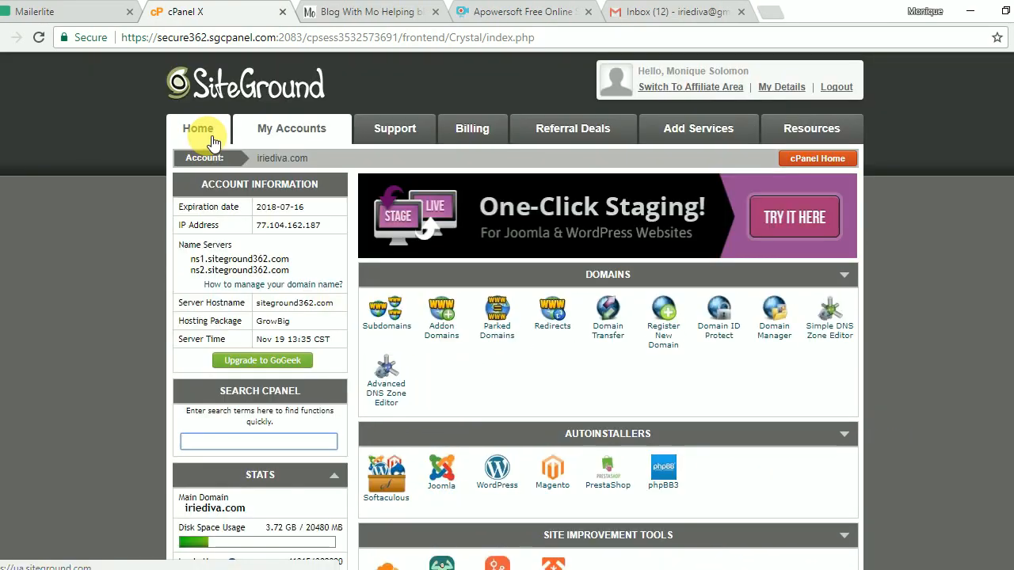
Open thebeauticle.com's WordPress admin login page from the account's Installations list.
click(283, 136)
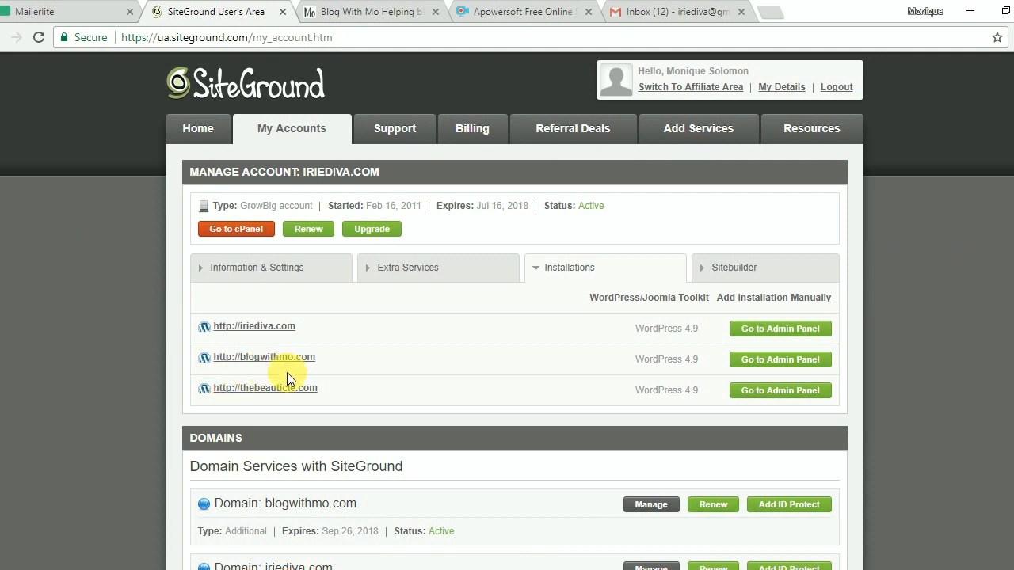
click(773, 398)
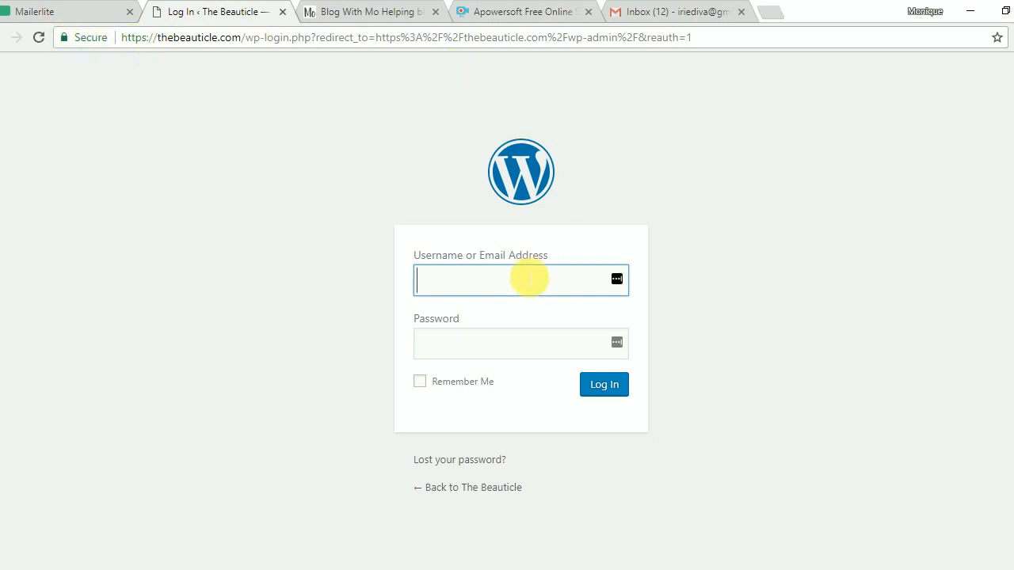
Log in to thebeauticle.com's WordPress with the admin username and password.
text(beautcl)
key(BackSpace)
key(BackSpace)
text(icle)
key(Tab)
text(•••••••••••)
key(Return)
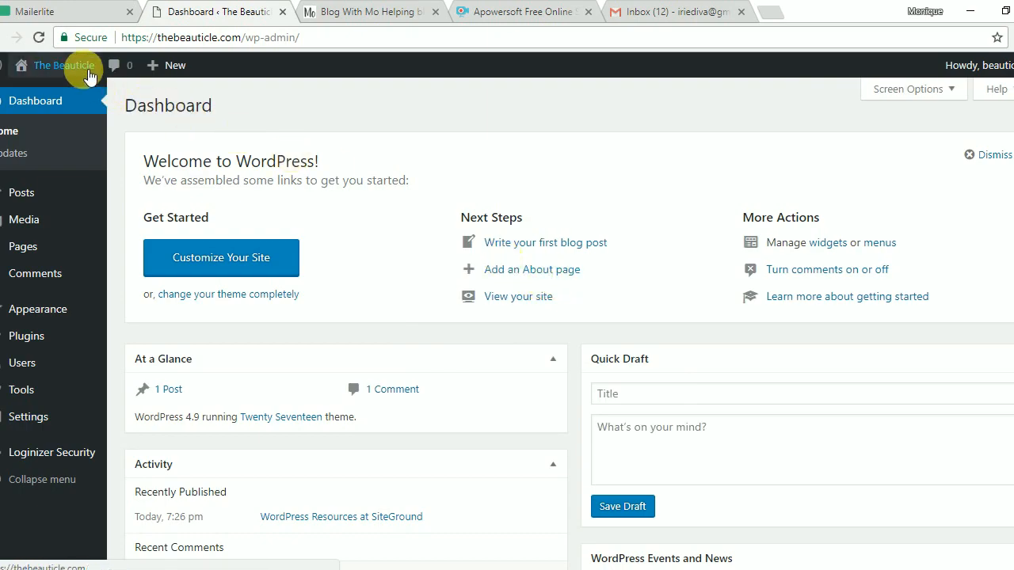
click(83, 71)
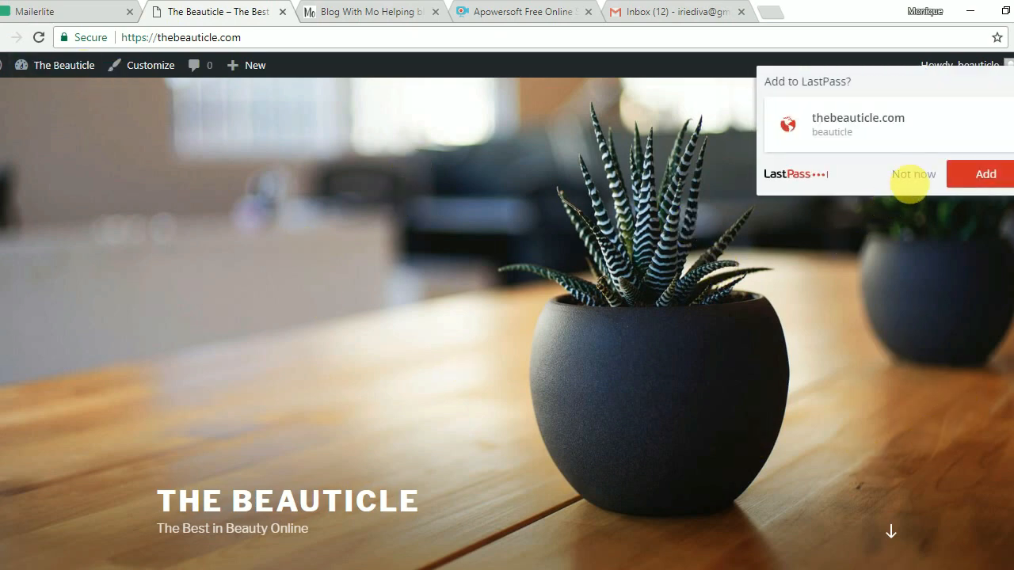
click(1002, 190)
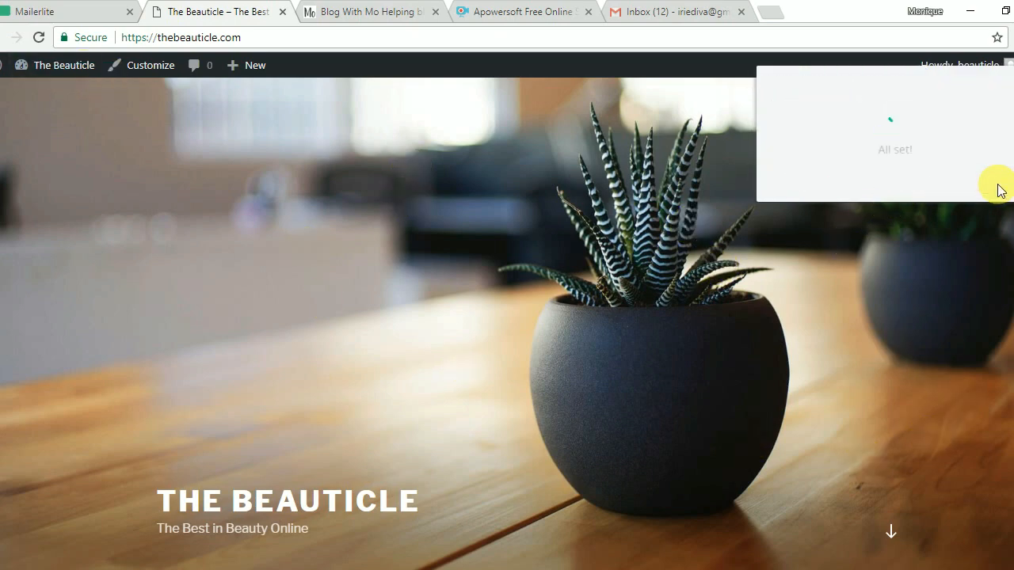
scroll(692, 476, down, 7)
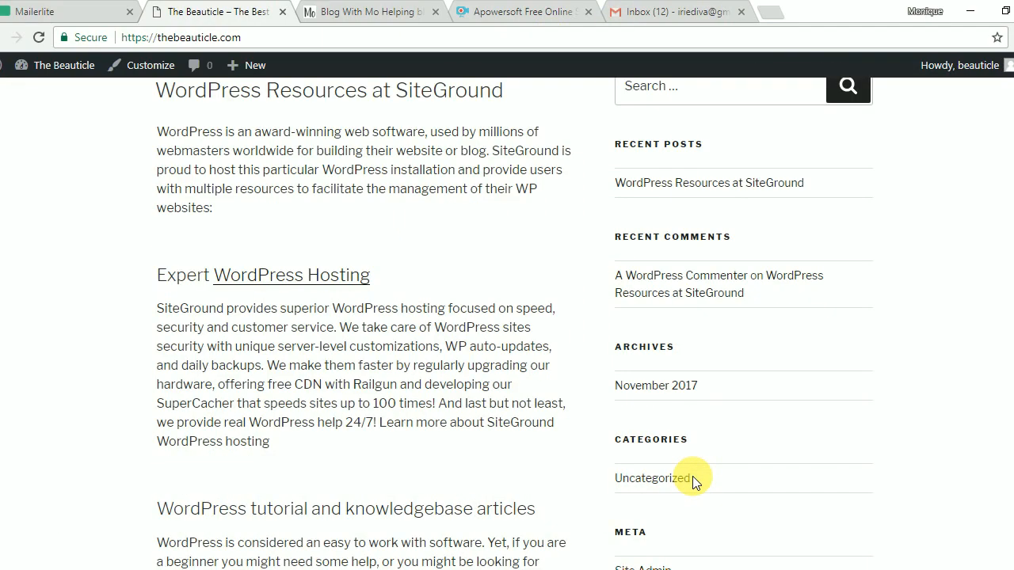
scroll(692, 476, down, 5)
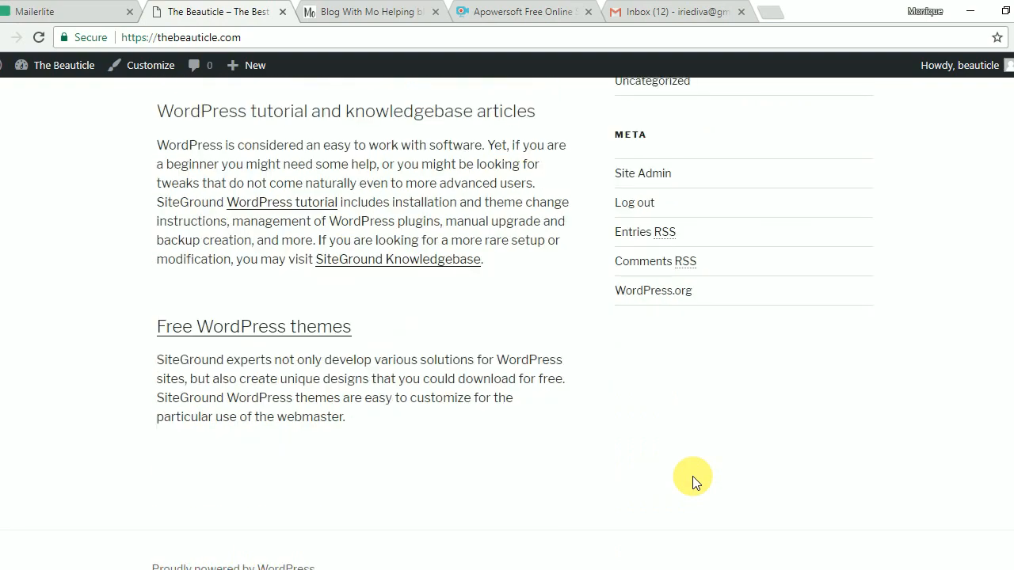
scroll(692, 476, up, 5)
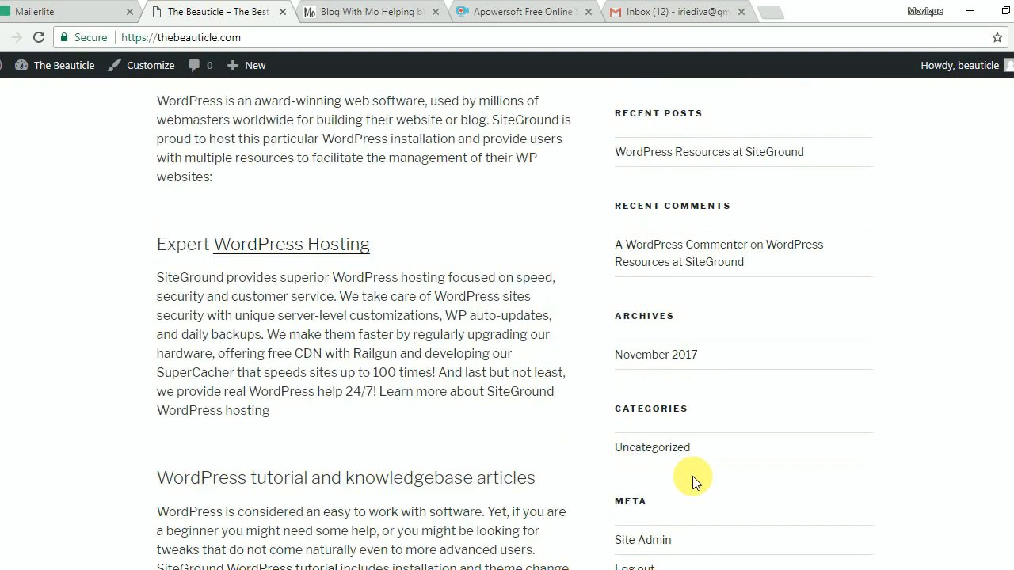
scroll(692, 476, up, 7)
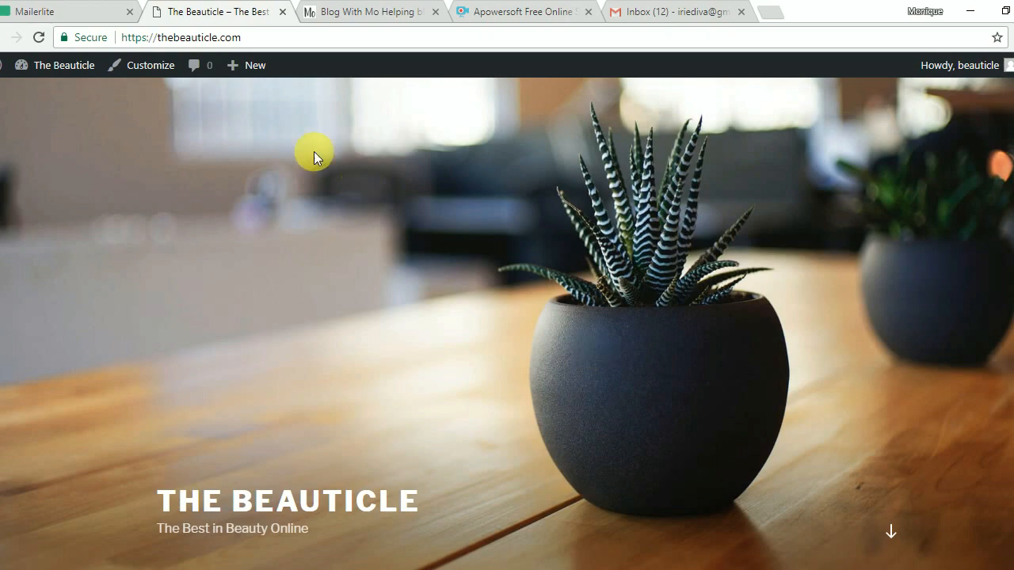
scroll(526, 290, down, 3)
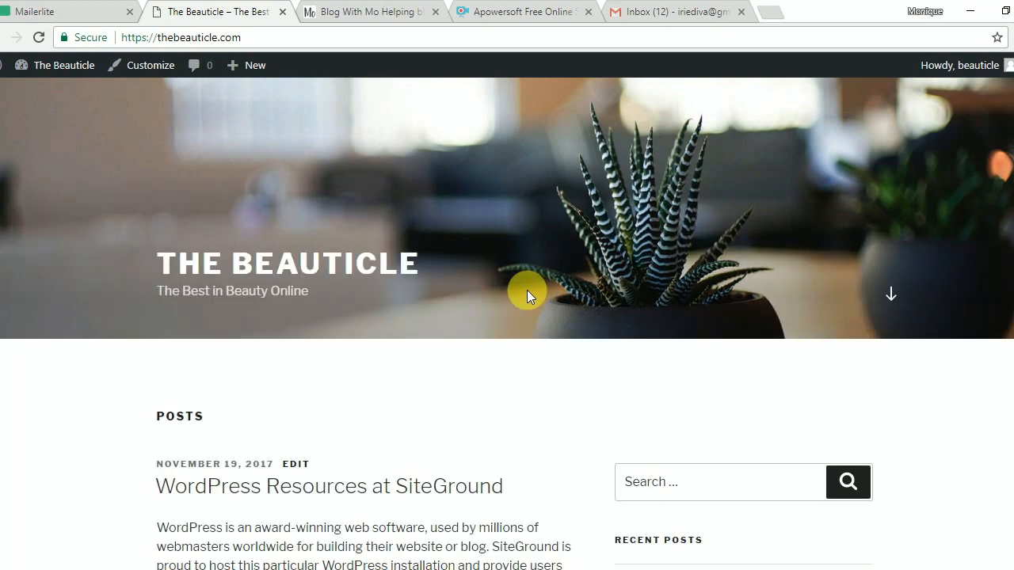
scroll(527, 290, down, 9)
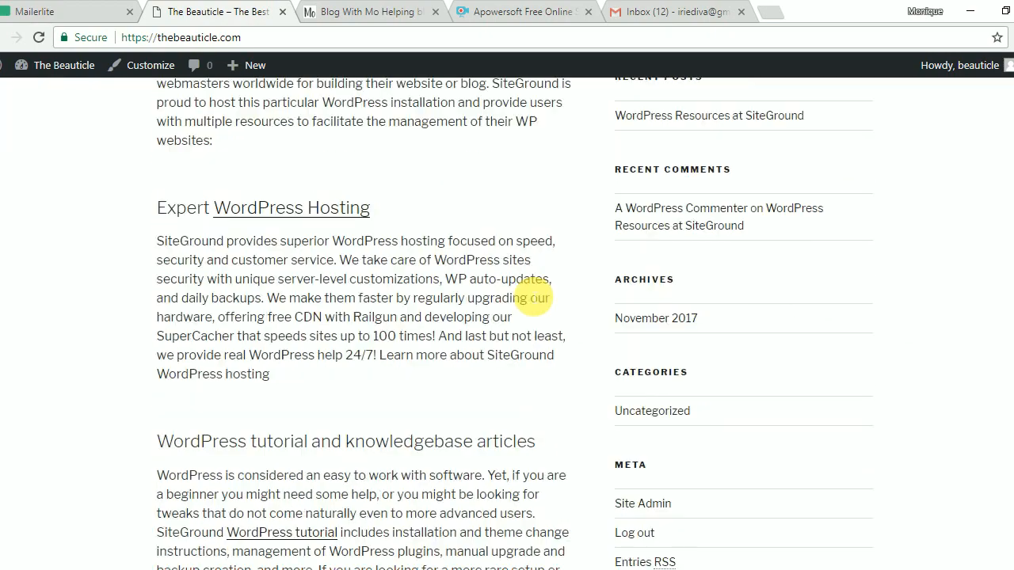
scroll(527, 289, down, 3)
scroll(528, 291, up, 15)
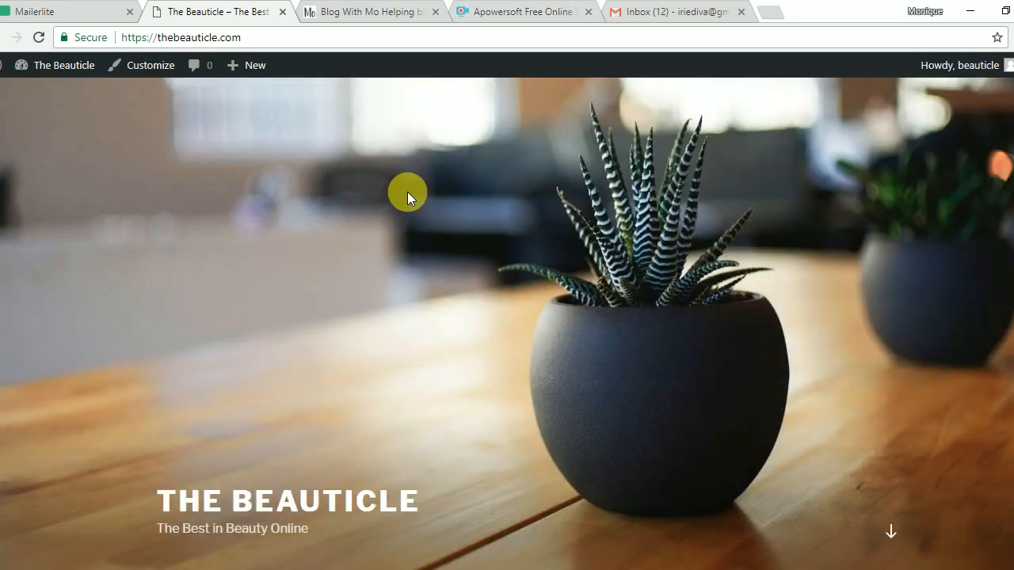
Open The Beauticle's admin Dashboard and review its At a Glance box showing 1 post and 1 comment.
click(51, 69)
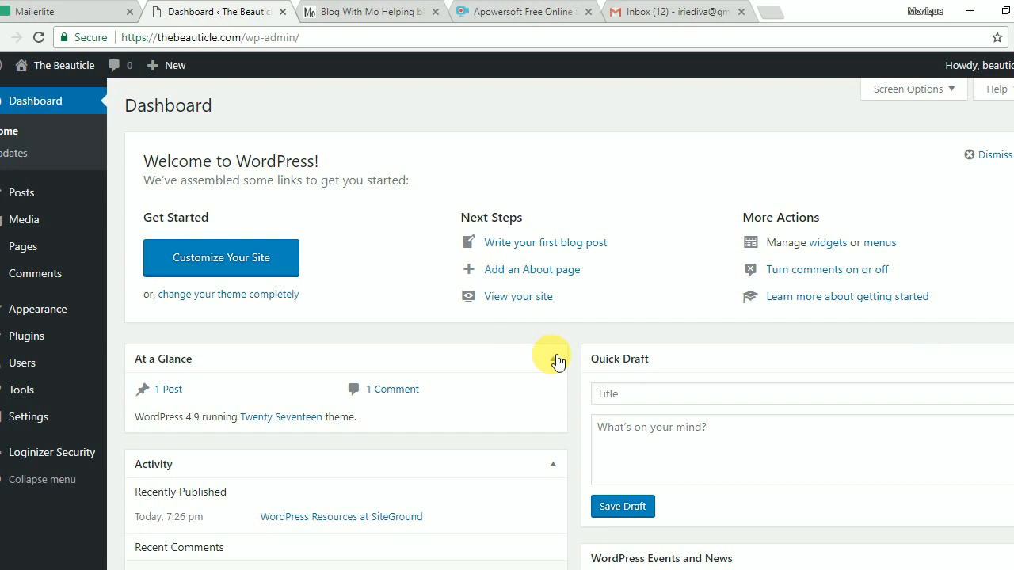
scroll(559, 360, down, 4)
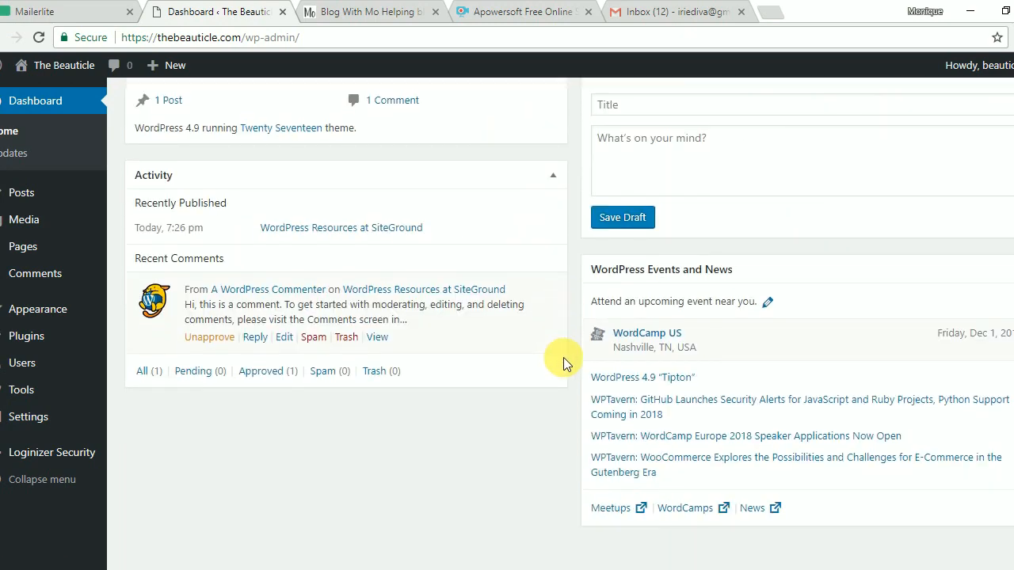
scroll(561, 364, up, 3)
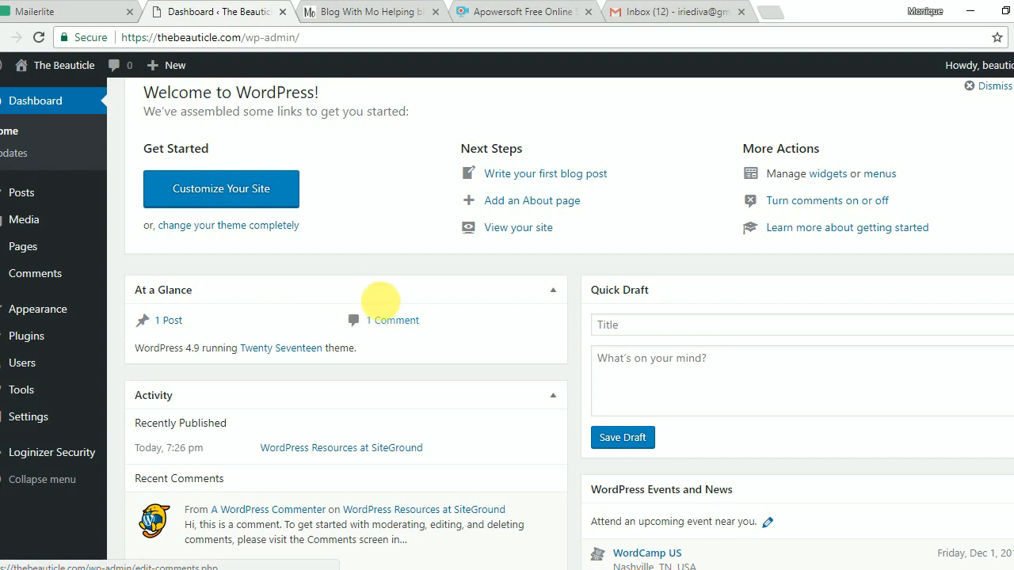
click(64, 70)
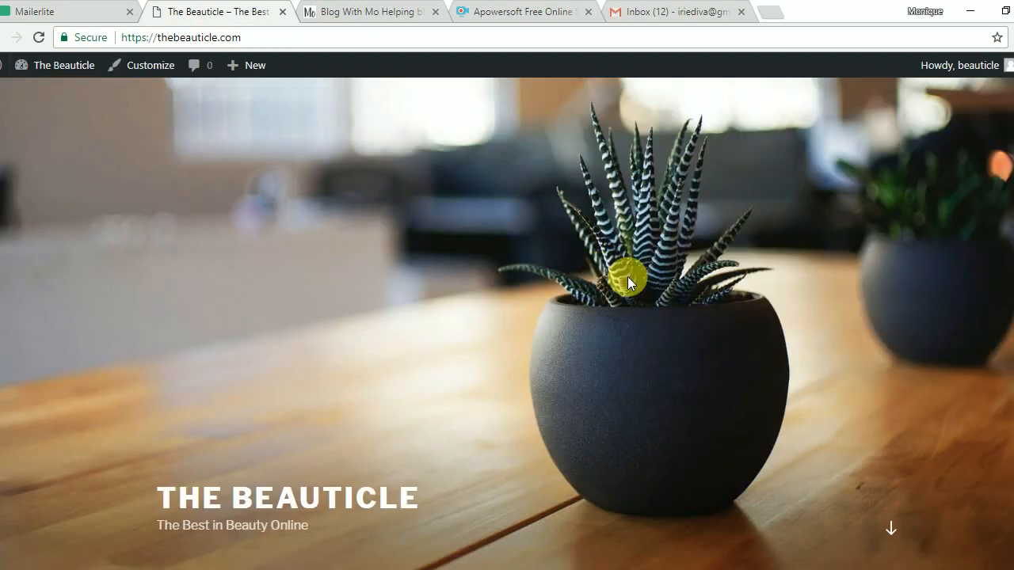
scroll(627, 276, down, 3)
scroll(443, 269, down, 2)
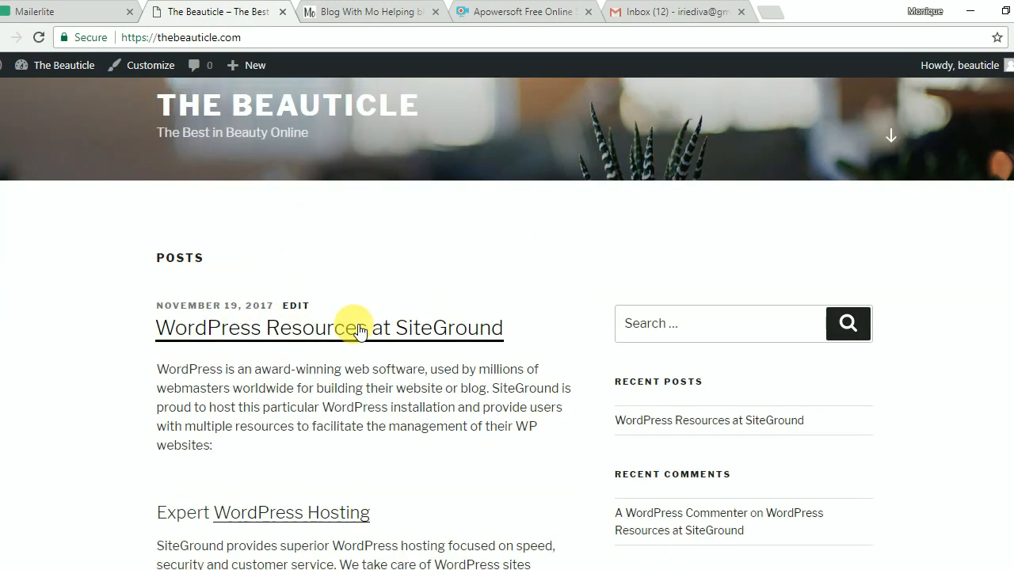
scroll(527, 394, down, 2)
scroll(527, 393, down, 6)
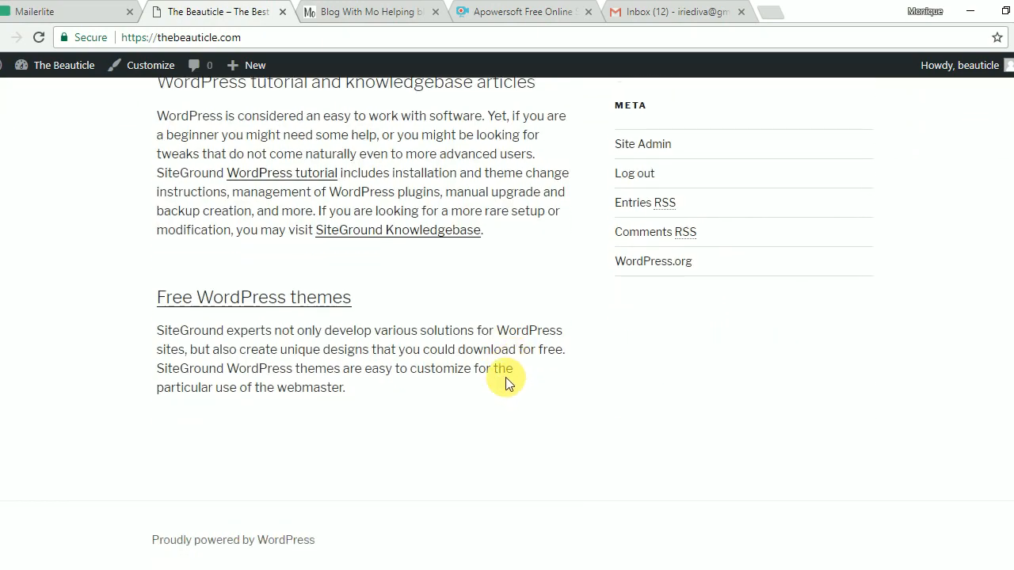
scroll(507, 381, up, 5)
scroll(475, 385, down, 5)
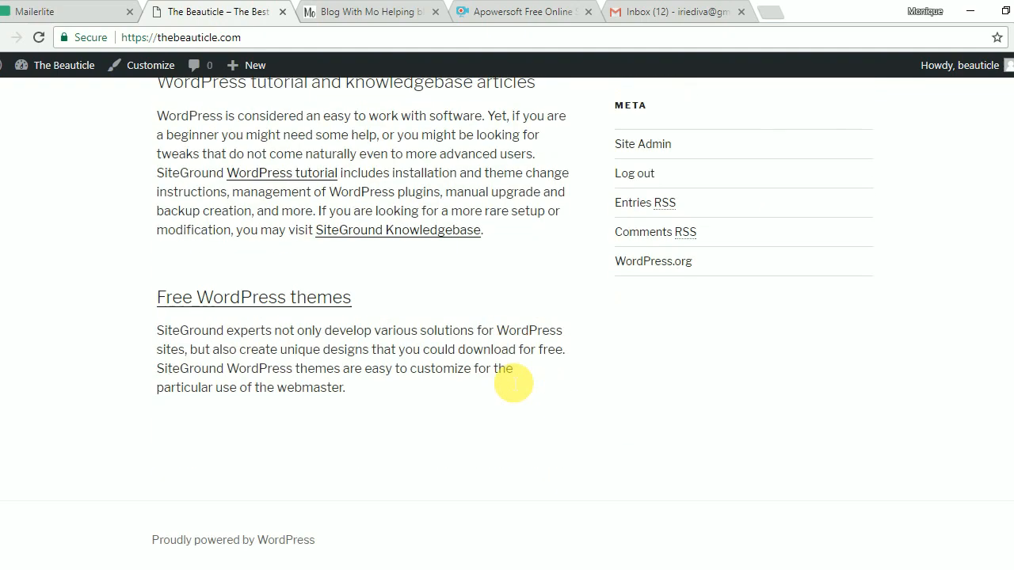
scroll(513, 383, up, 8)
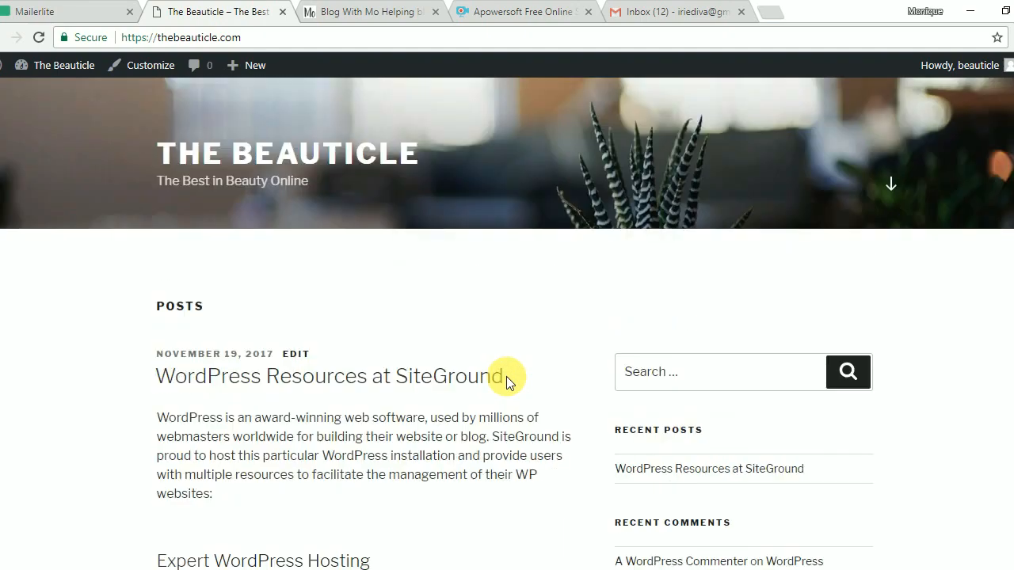
scroll(504, 372, up, 5)
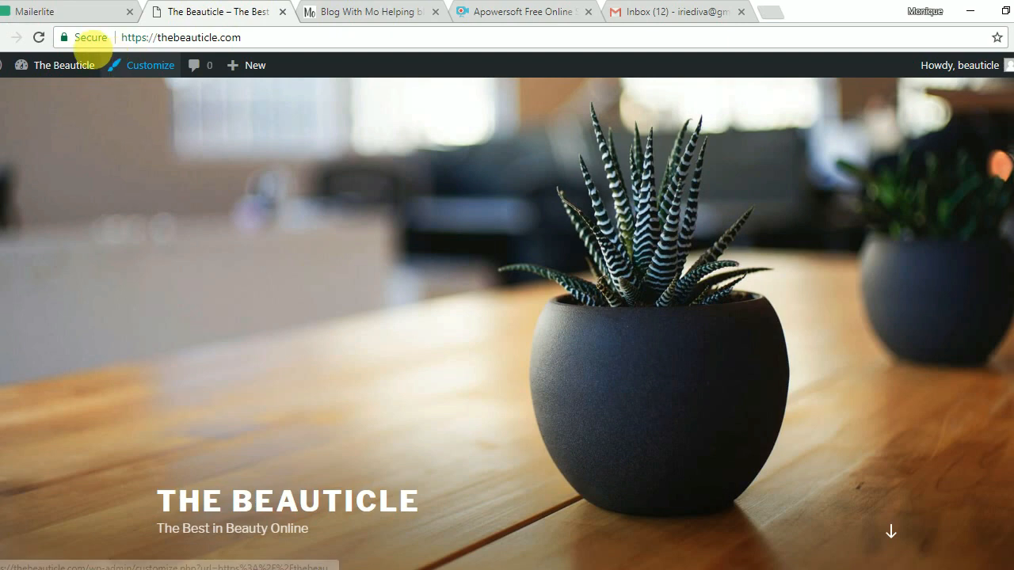
click(2, 37)
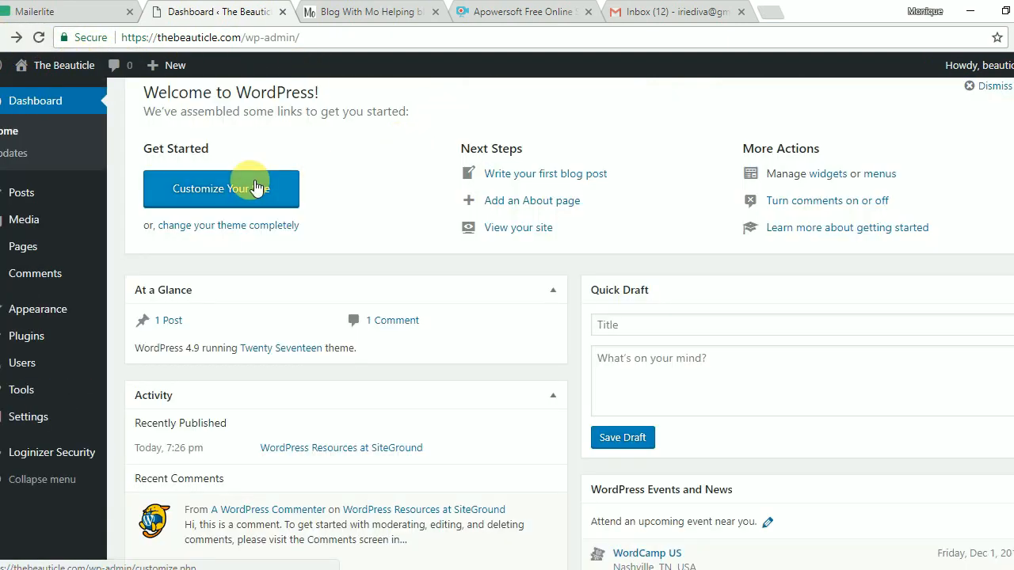
Open Appearance > Themes > Add New and browse the Featured themes grid.
mouse_move(63, 315)
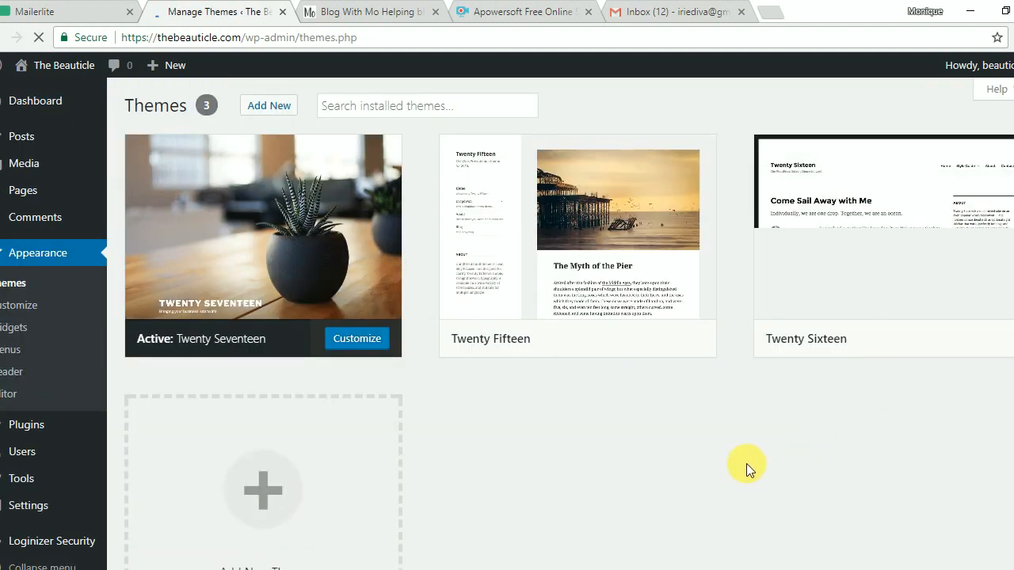
click(284, 108)
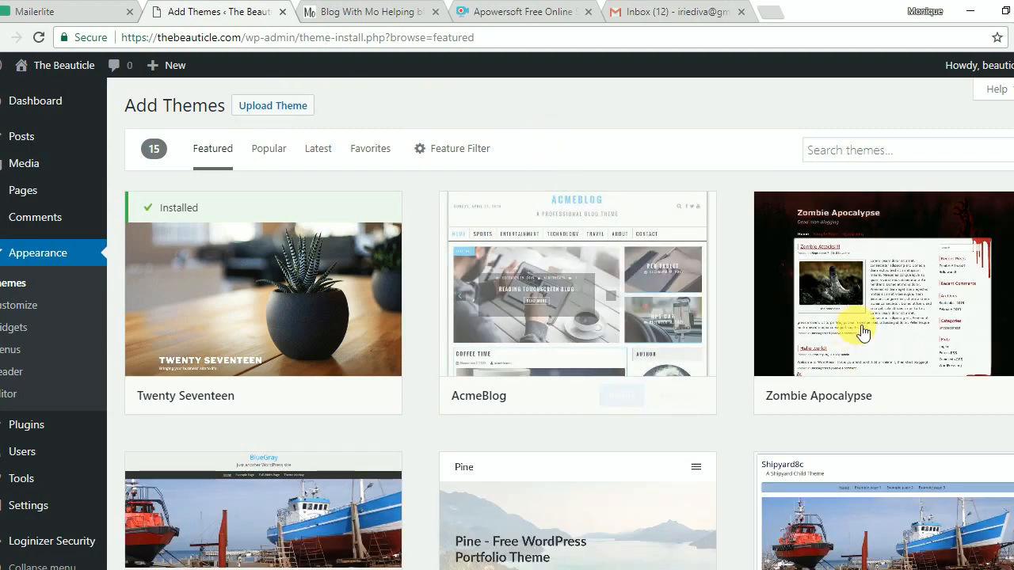
scroll(883, 325, down, 2)
scroll(884, 327, down, 5)
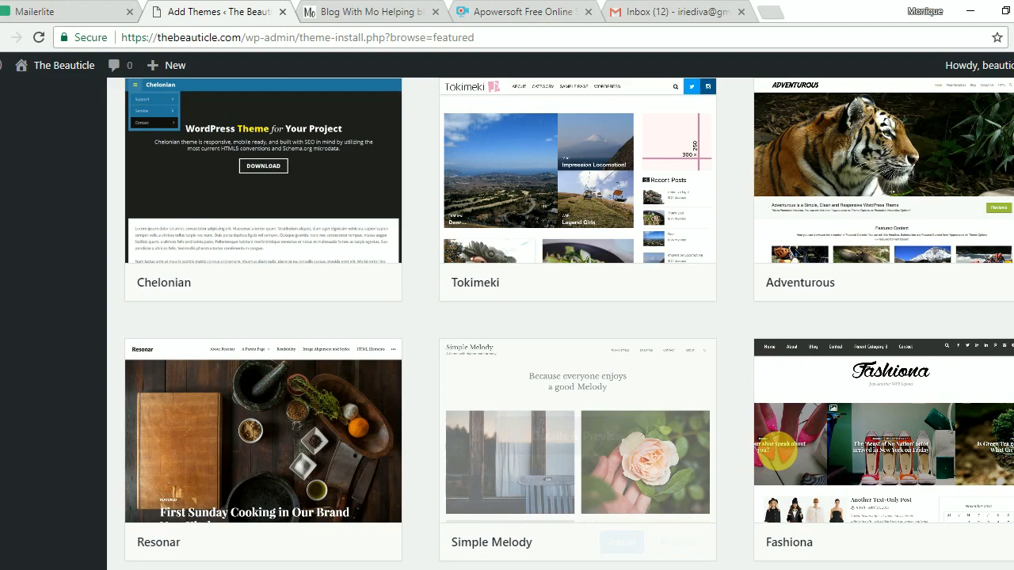
scroll(792, 452, down, 4)
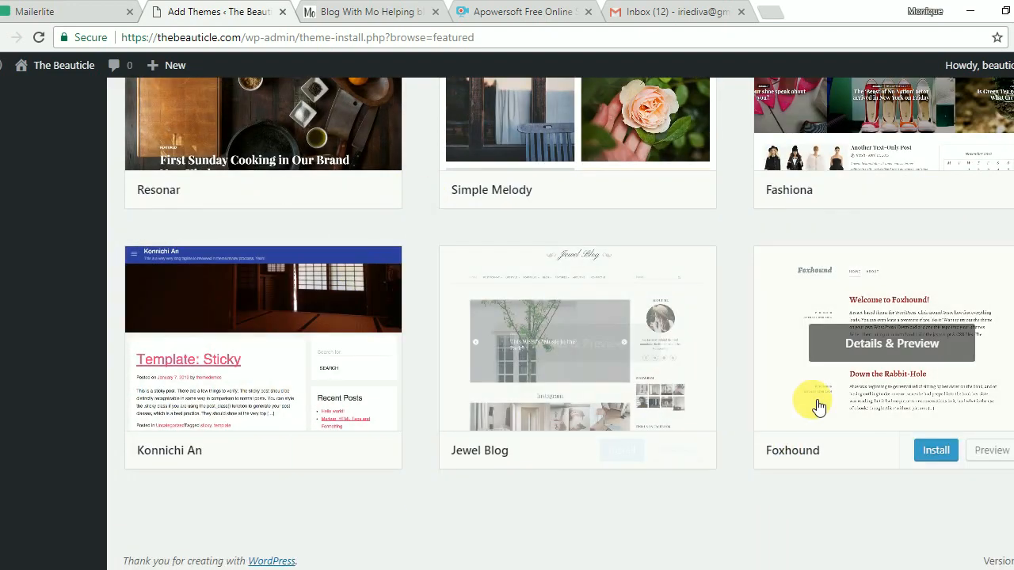
scroll(810, 400, up, 2)
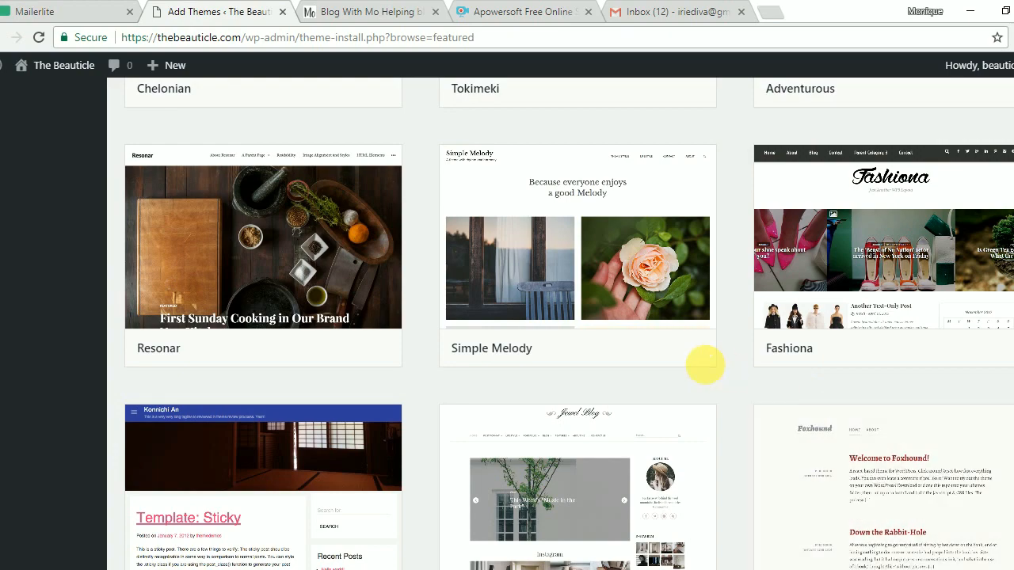
scroll(703, 365, up, 8)
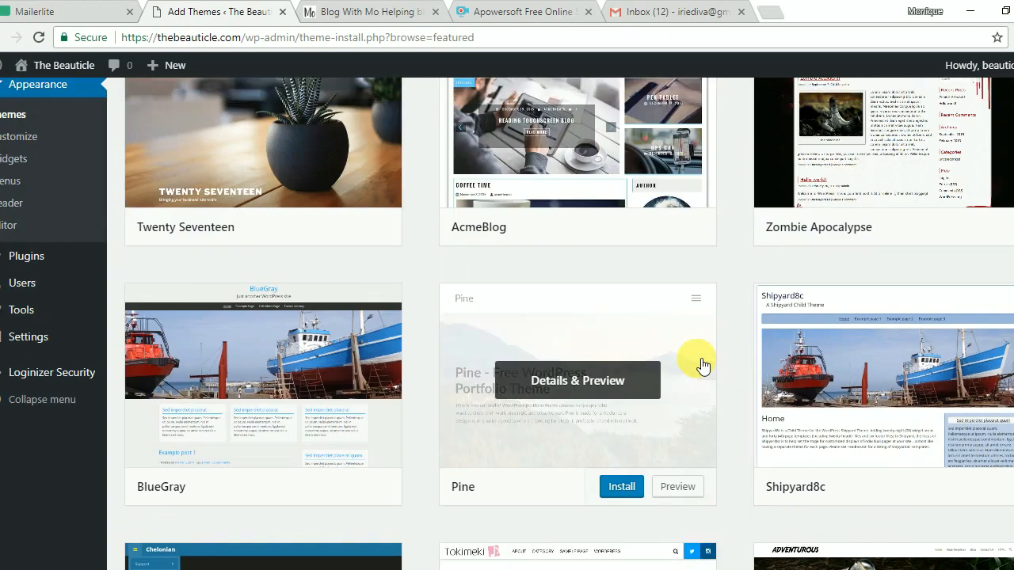
scroll(703, 364, up, 2)
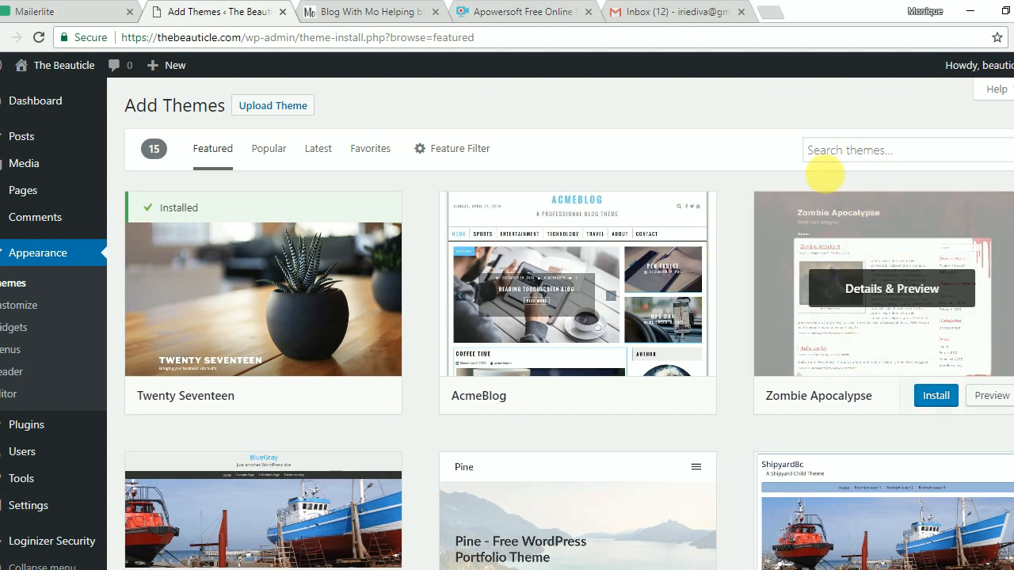
mouse_move(641, 202)
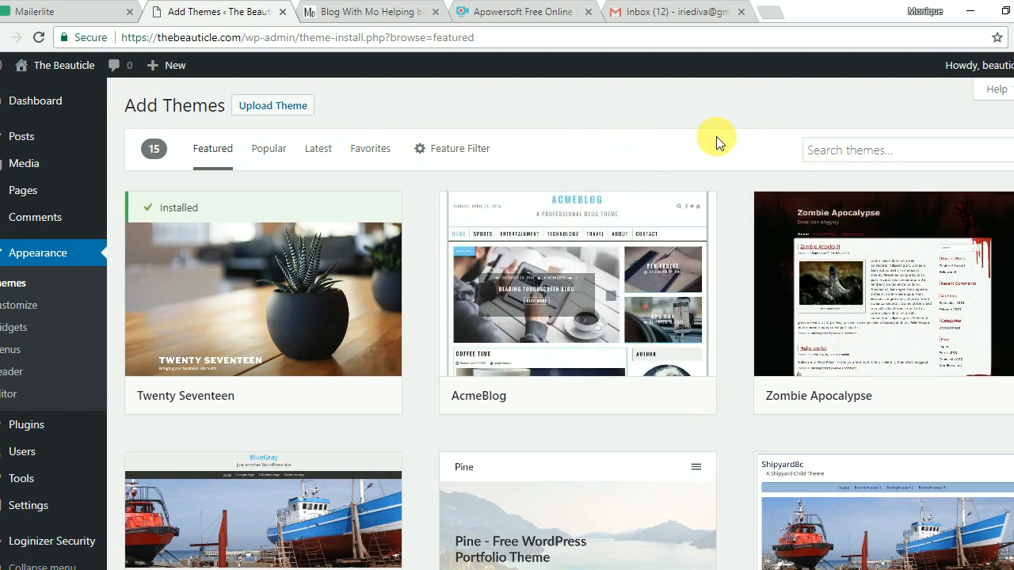